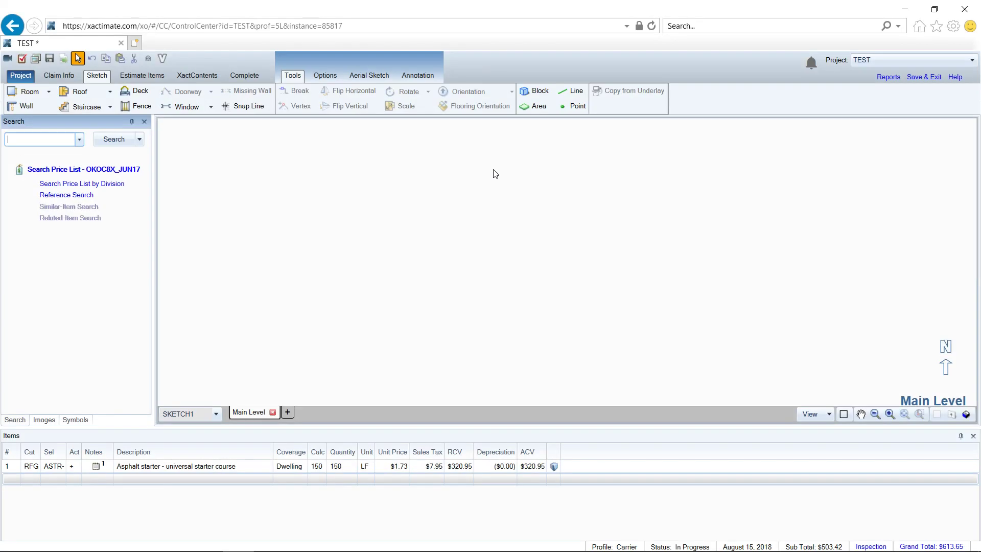
# Step: On the Sketch tab, bring up the Main Level tab's context menu
pyautogui.click(97, 76)
pyautogui.click(262, 415)
pyautogui.rightClick(255, 415)
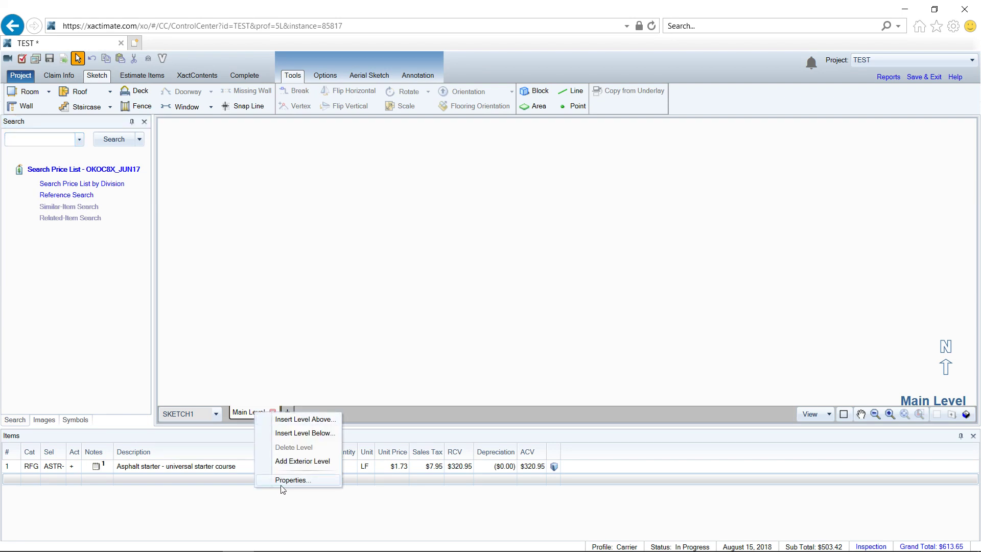
pyautogui.rightClick(380, 257)
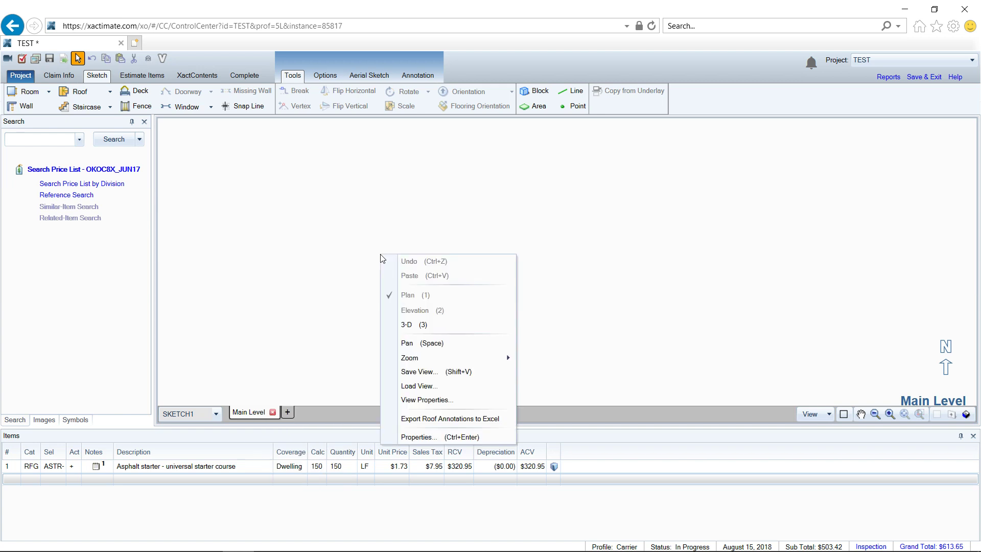
pyautogui.click(253, 414)
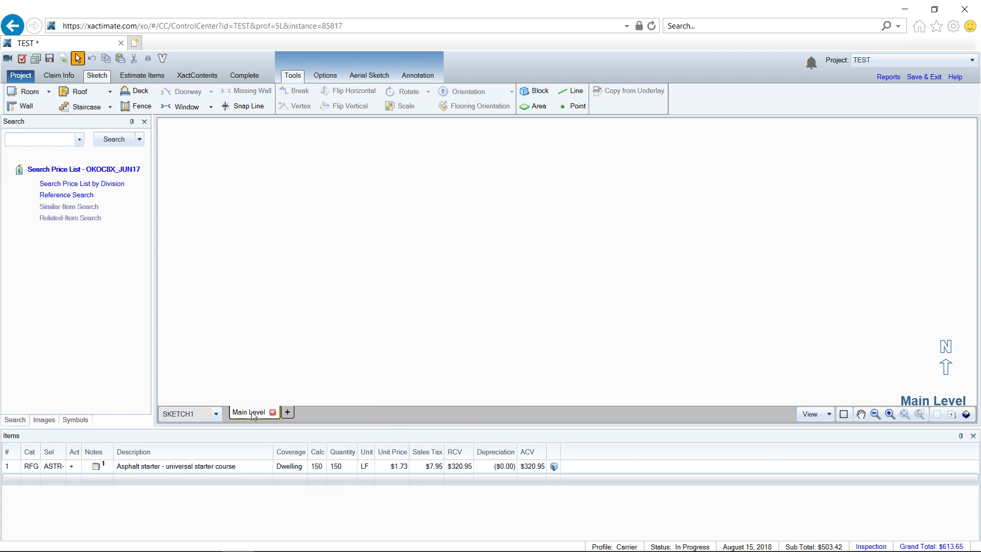
pyautogui.rightClick(252, 415)
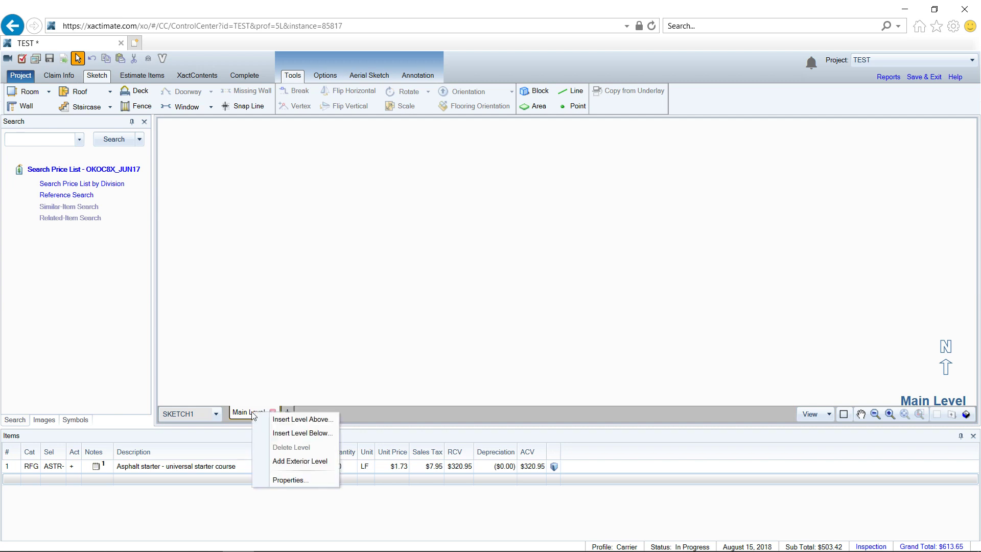
# Step: Add an Exterior level (code EXTERIOR) and review its Name and Elevation properties
pyautogui.click(290, 462)
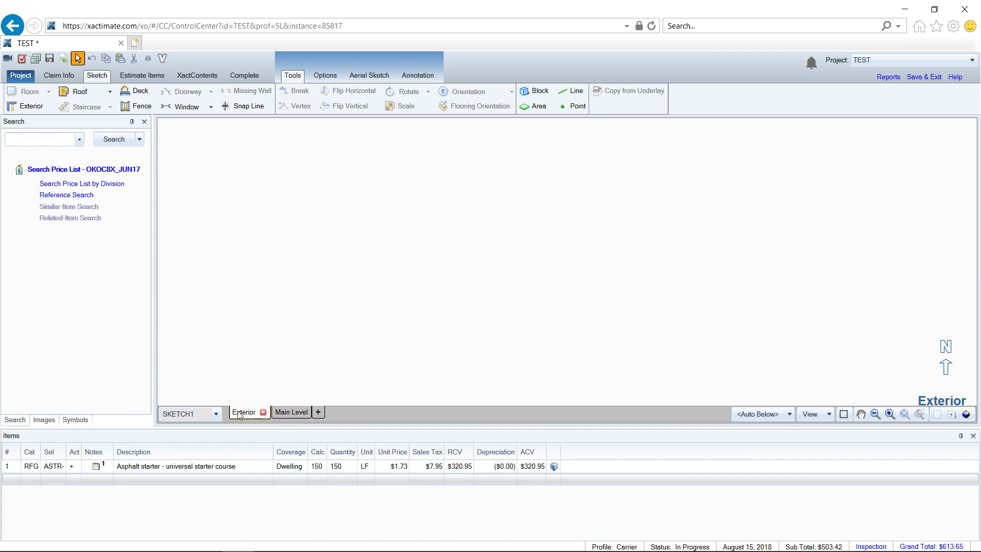
pyautogui.rightClick(239, 412)
pyautogui.click(276, 479)
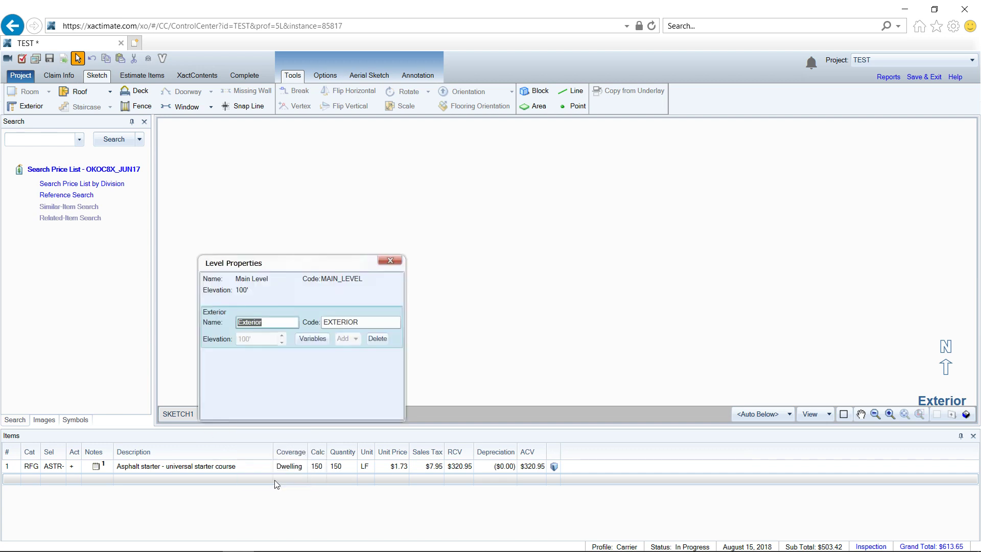
pyautogui.click(260, 345)
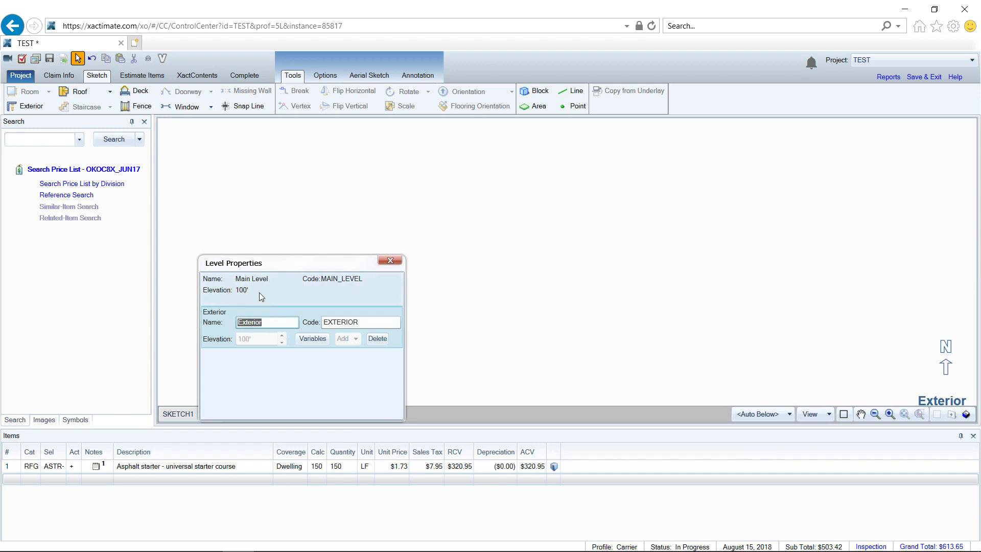
# Step: Close the level properties and toggle between Main Level and Exterior, ending on the Exterior sketch
pyautogui.click(390, 261)
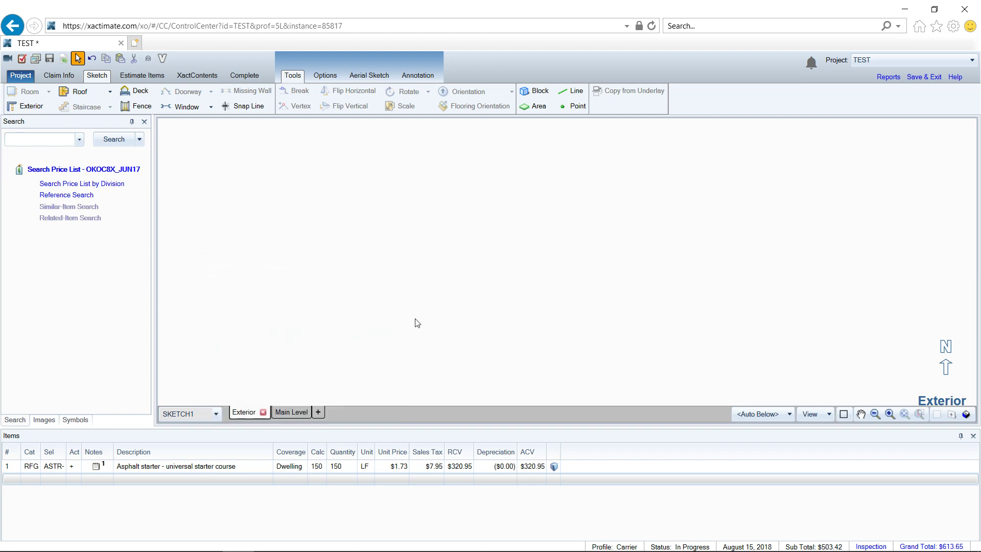
pyautogui.click(280, 411)
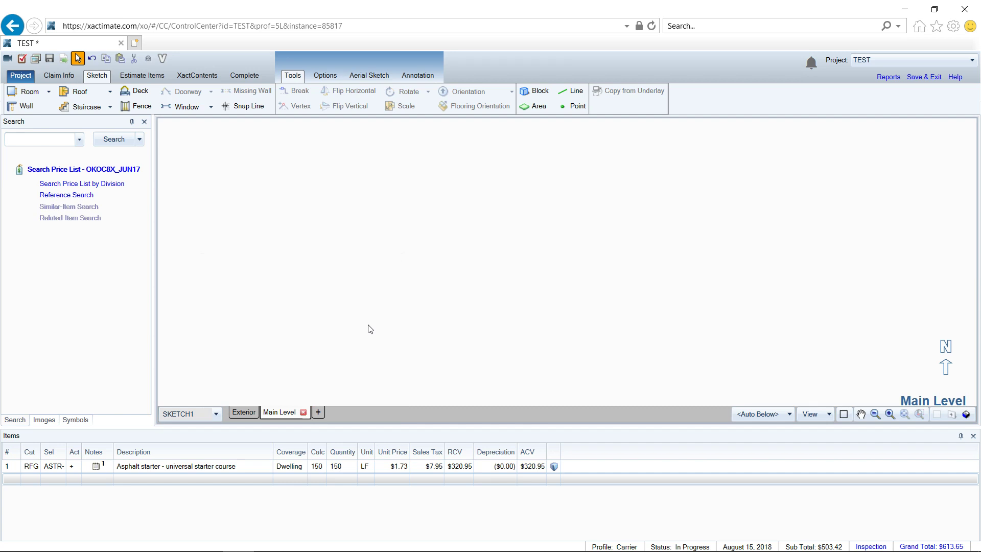
pyautogui.click(39, 96)
pyautogui.click(244, 414)
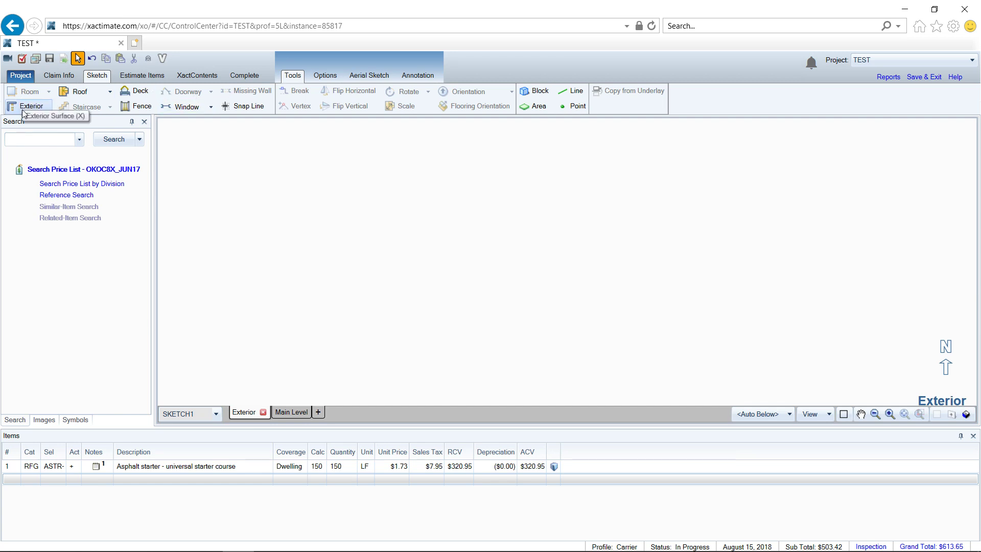
pyautogui.click(292, 411)
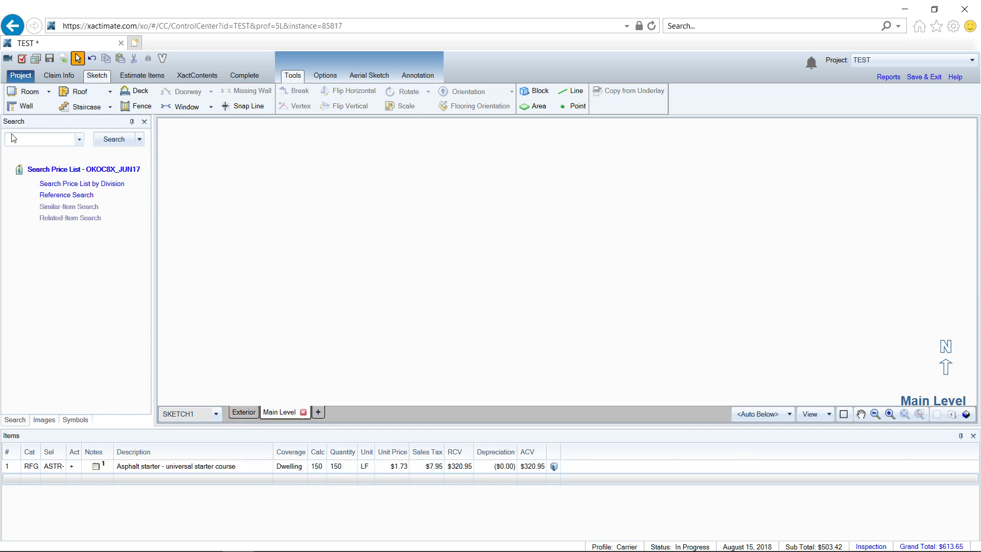
pyautogui.click(241, 413)
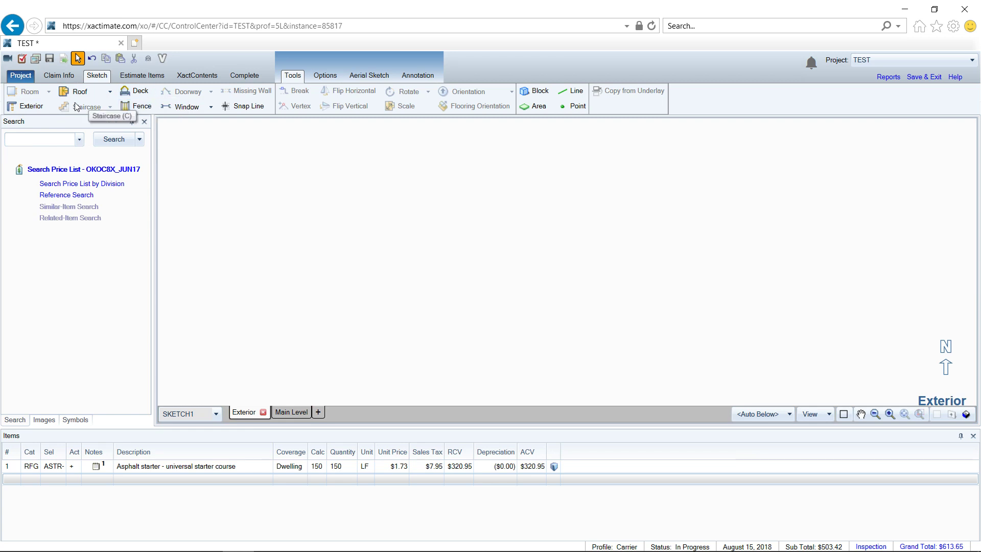
# Step: Draw a closed rectangular exterior wall surface about 18' 7" by 15' 4" on the Exterior level
pyautogui.click(16, 109)
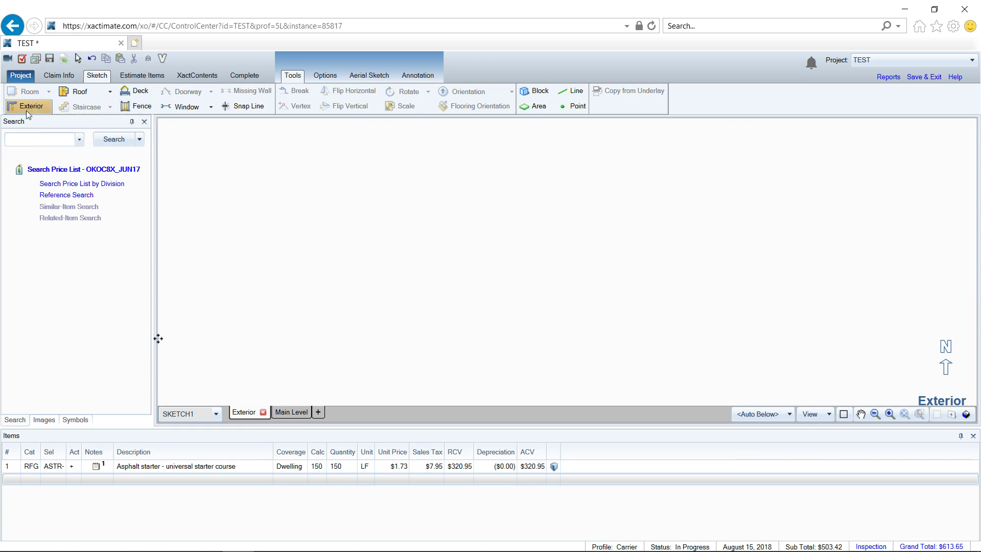
pyautogui.click(287, 209)
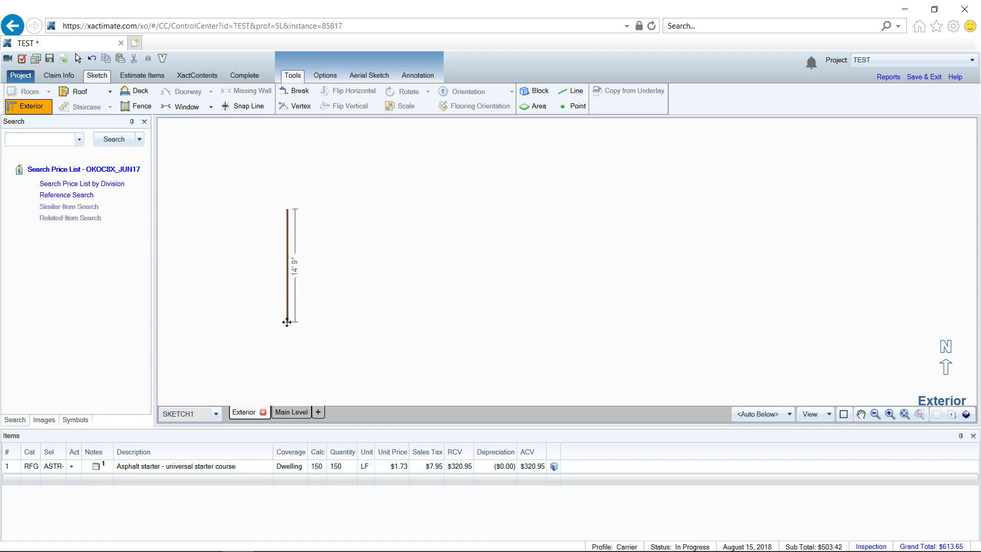
pyautogui.click(287, 326)
pyautogui.click(429, 326)
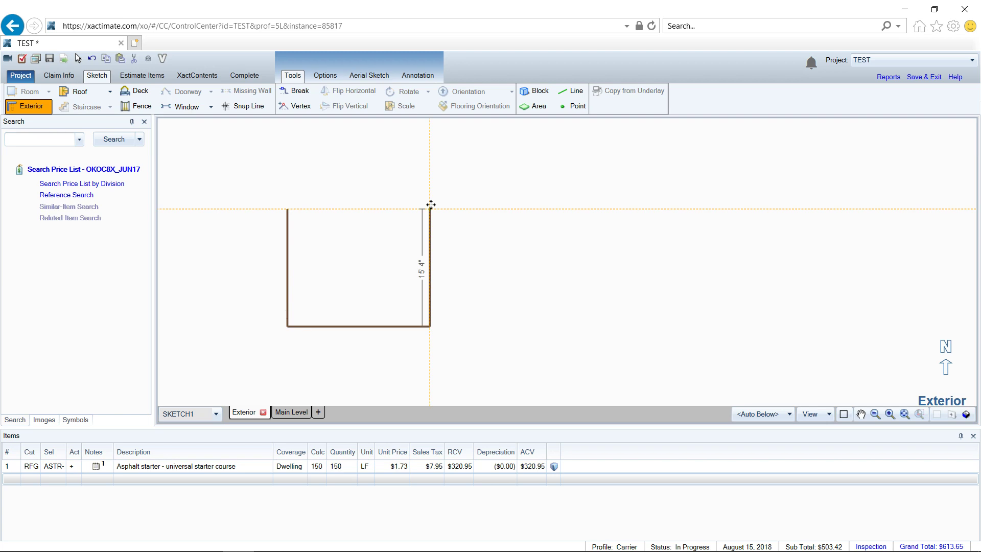
pyautogui.click(430, 208)
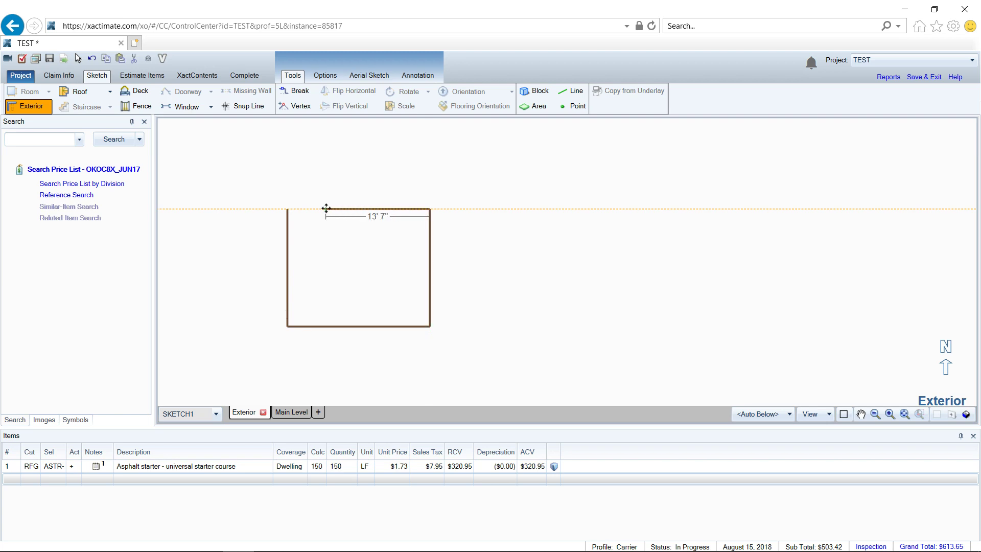
pyautogui.click(288, 209)
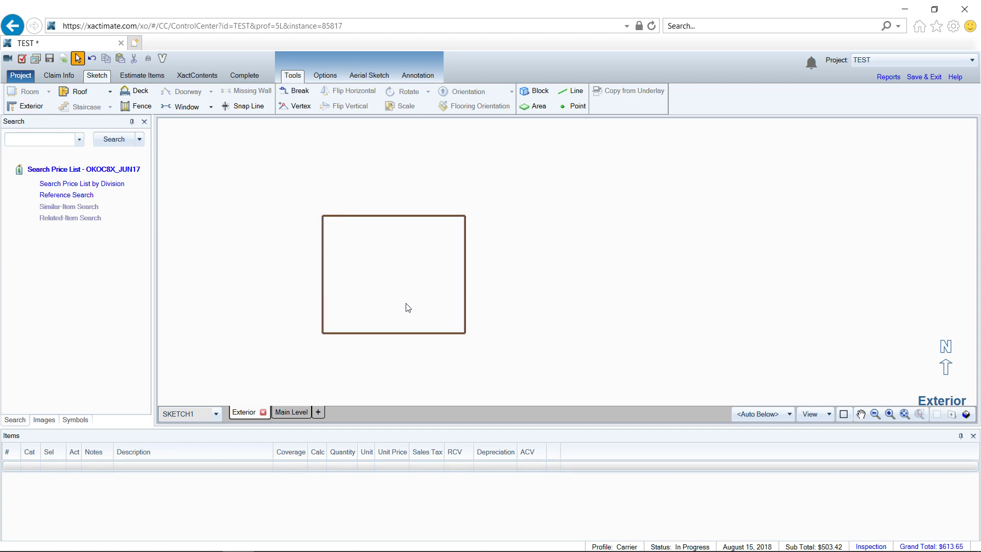
# Step: View the new exterior walls in 3D and orbit around them
pyautogui.press('F3')
pyautogui.moveTo(638, 367); pyautogui.dragTo(582, 204)
pyautogui.moveTo(463, 324); pyautogui.dragTo(531, 304)
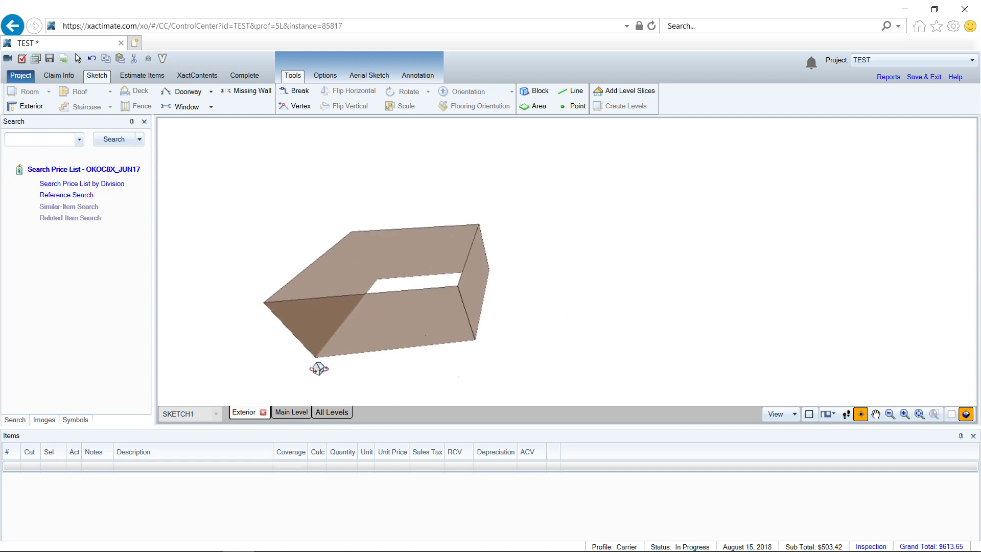
# Step: On the Main Level, widen Room1 to 18' 7" and extend it to 15' 4" deep
pyautogui.click(295, 411)
pyautogui.moveTo(419, 267); pyautogui.dragTo(464, 260)
pyautogui.click(404, 292)
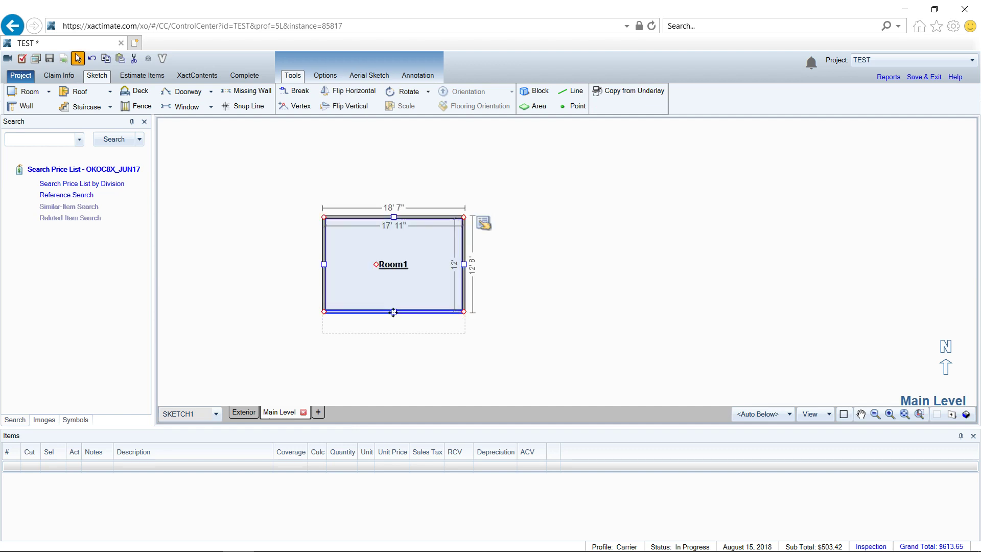
pyautogui.moveTo(391, 311); pyautogui.dragTo(385, 330)
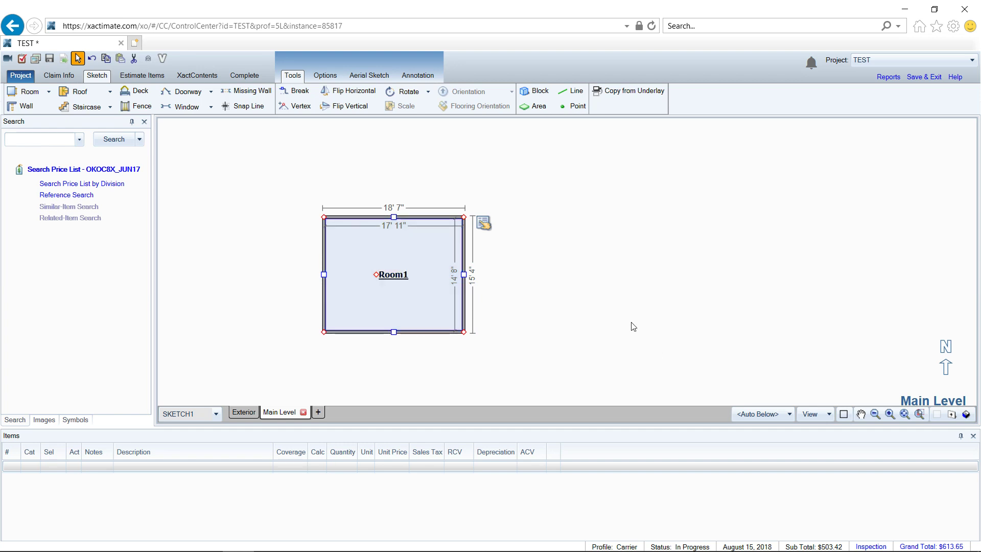
# Step: Inspect Room1 and then the Exterior level's walled structure from several angles in 3D
pyautogui.press('F4')
pyautogui.moveTo(565, 335); pyautogui.dragTo(476, 305)
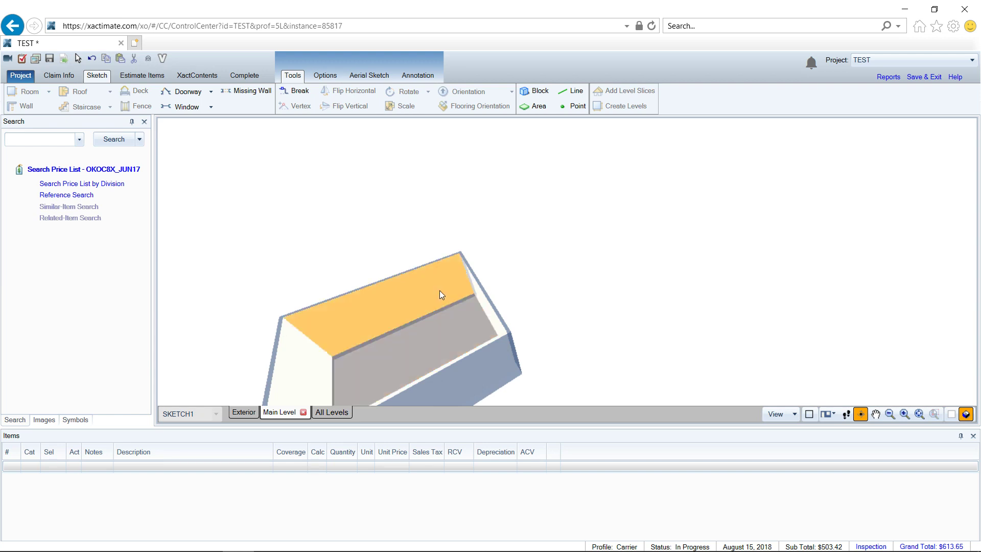
pyautogui.moveTo(440, 290)
pyautogui.mouseDown()
pyautogui.moveTo(470, 268)
pyautogui.moveTo(433, 308)
pyautogui.mouseUp()
pyautogui.click(244, 411)
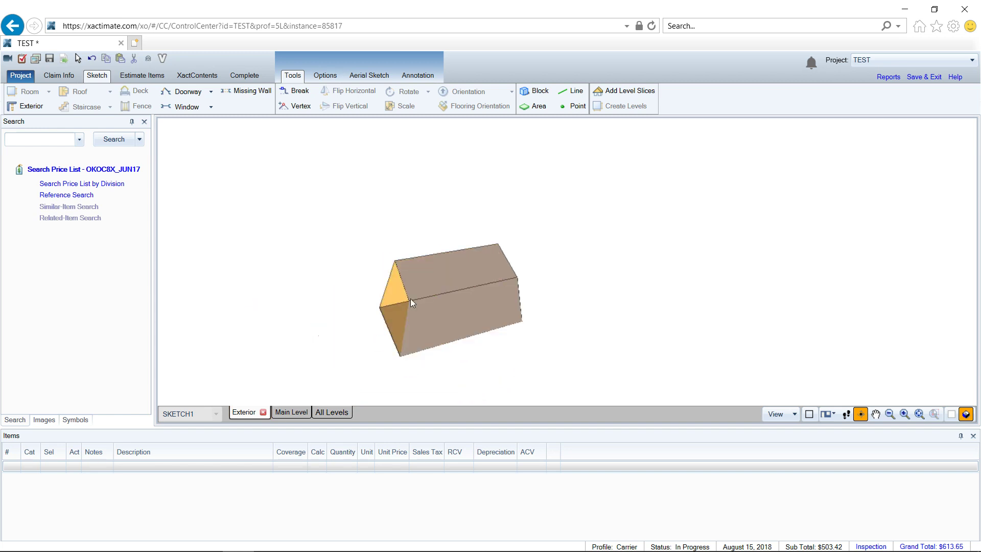
pyautogui.moveTo(438, 339); pyautogui.dragTo(456, 269)
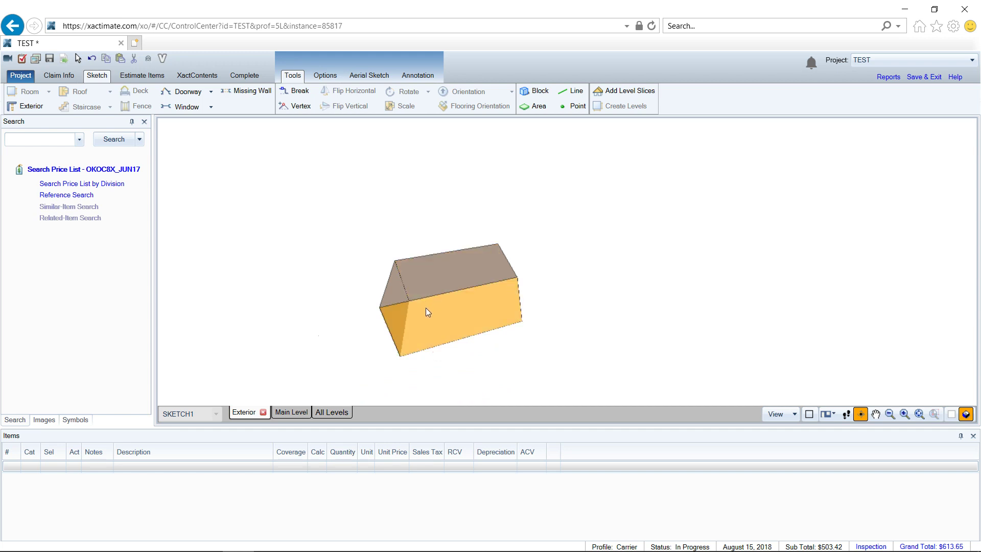
pyautogui.moveTo(427, 310); pyautogui.dragTo(471, 327)
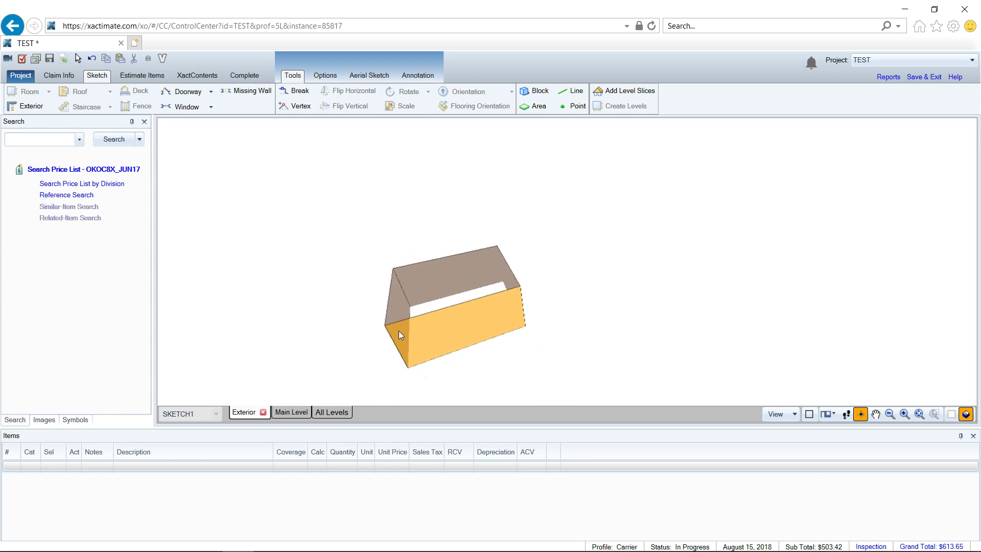
pyautogui.moveTo(501, 316); pyautogui.dragTo(583, 314)
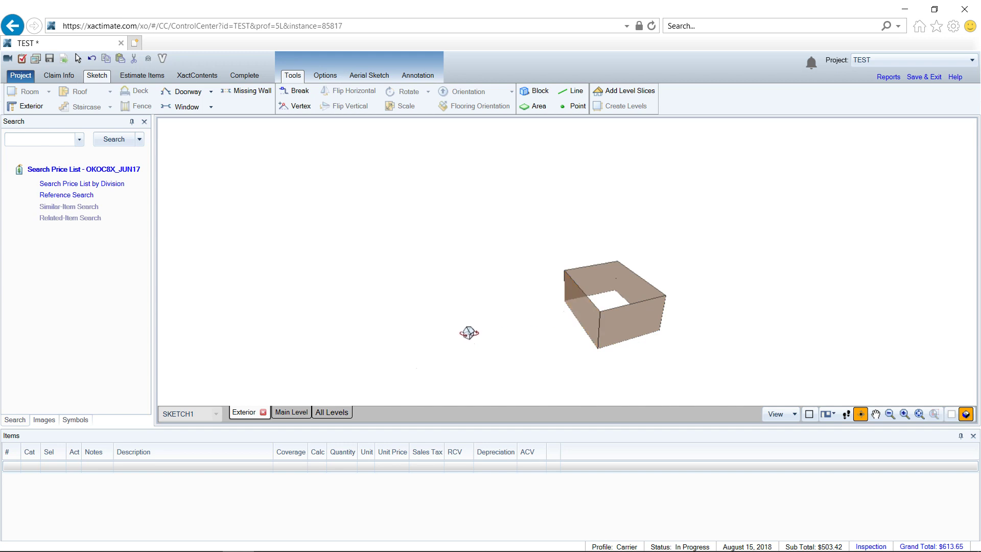
# Step: In plan view, delete the exterior surface's right and bottom walls, then compare against Room1 on the Main Level
pyautogui.press('Escape')
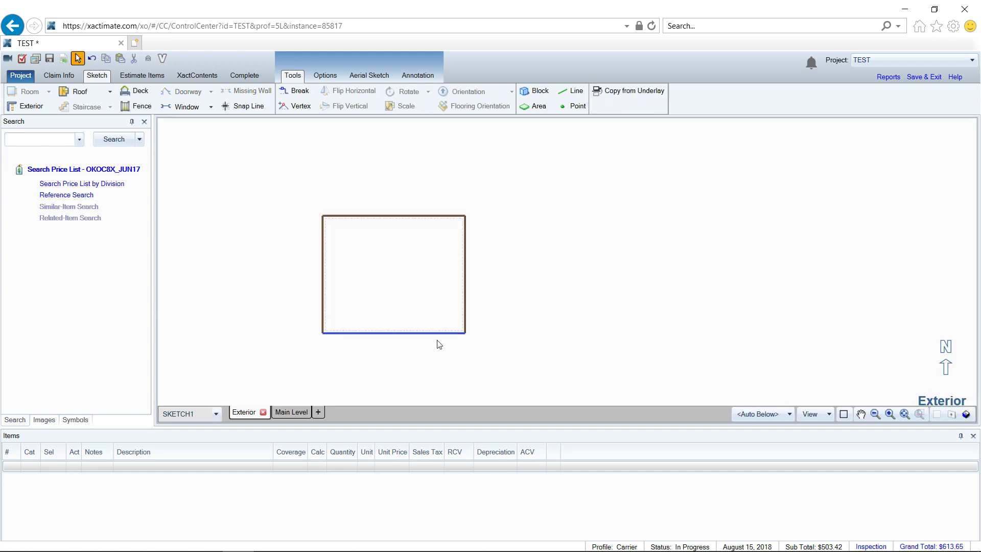
pyautogui.click(387, 223)
pyautogui.click(385, 221)
pyautogui.click(465, 263)
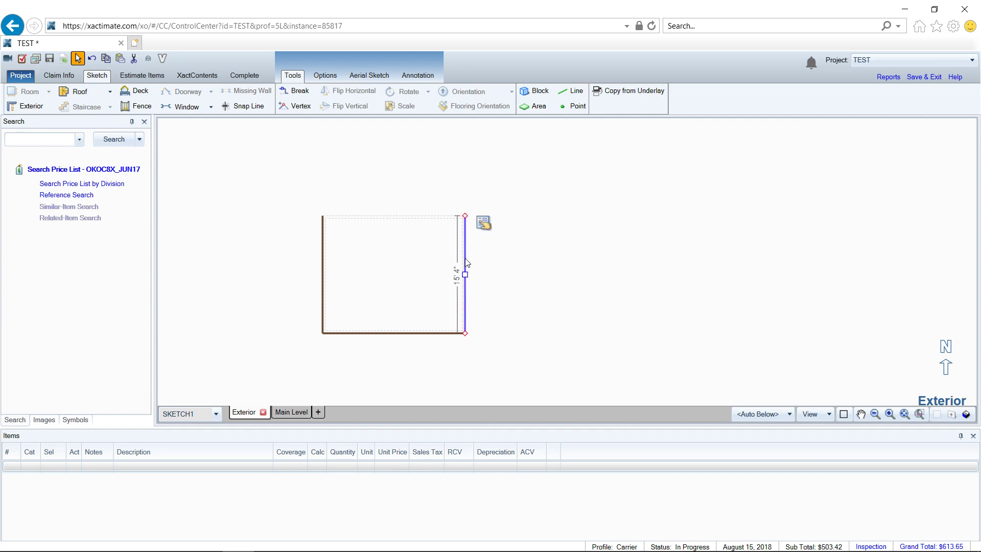
pyautogui.press('Delete')
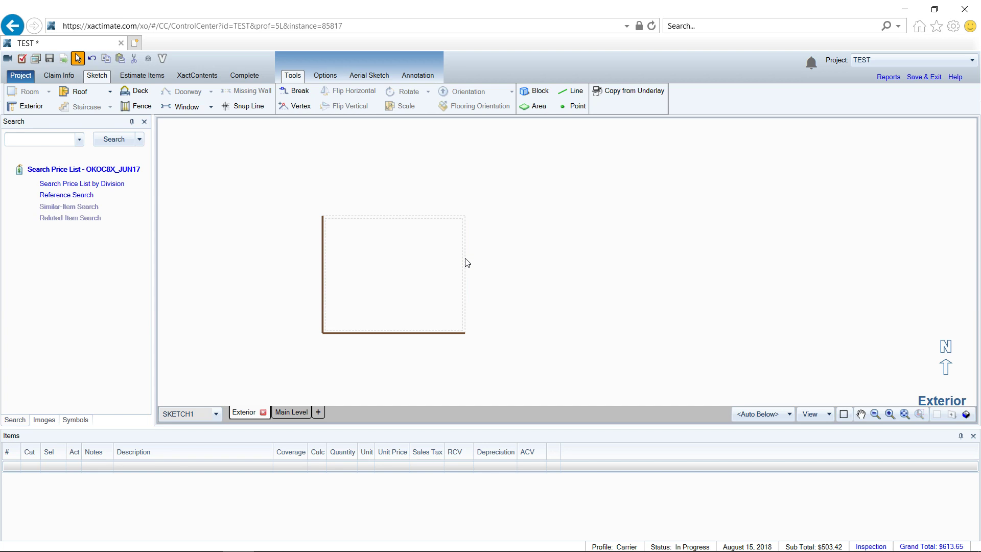
pyautogui.click(397, 333)
pyautogui.press('Delete')
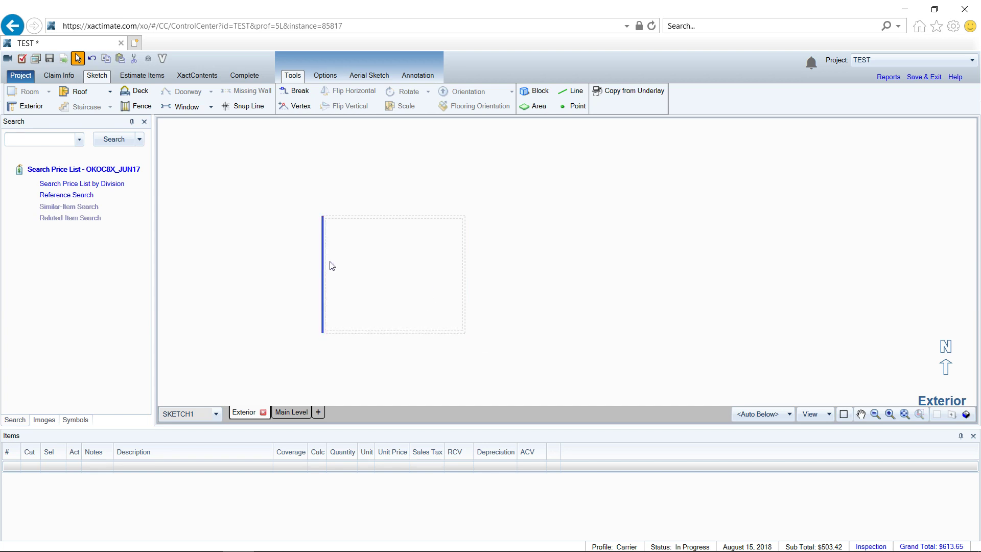
pyautogui.click(297, 412)
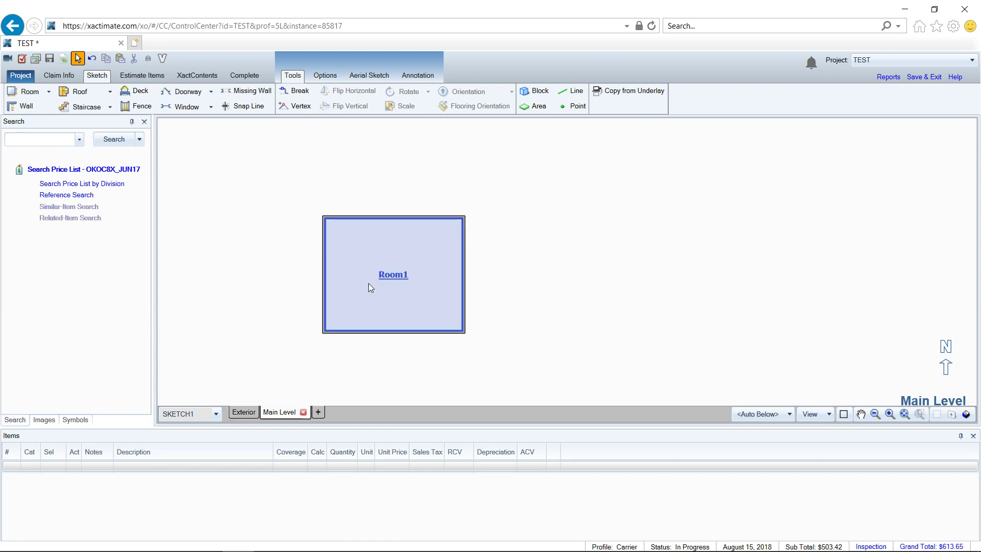
pyautogui.click(244, 411)
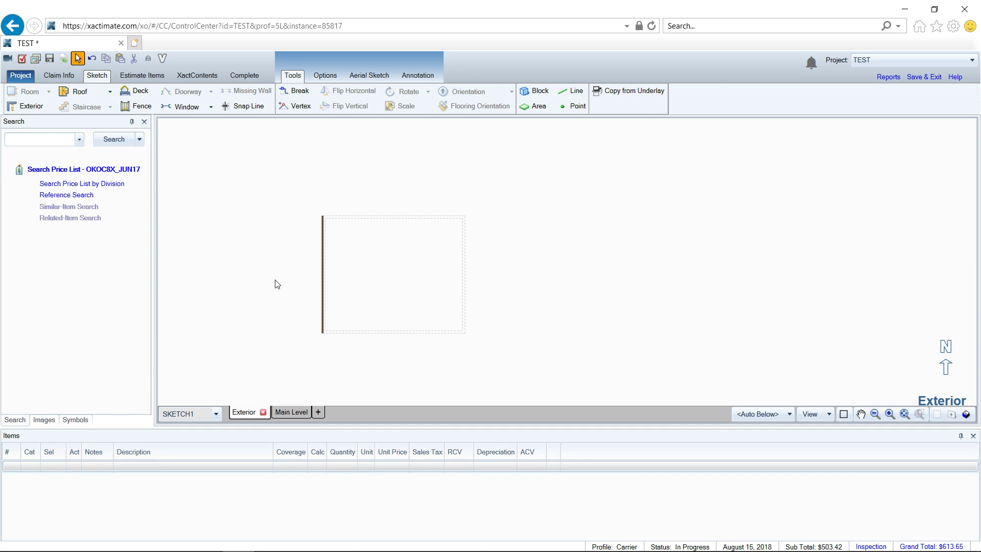
# Step: Open Room1's left-wall elevation from the Main Level, then return to the Exterior level's single wall
pyautogui.click(296, 412)
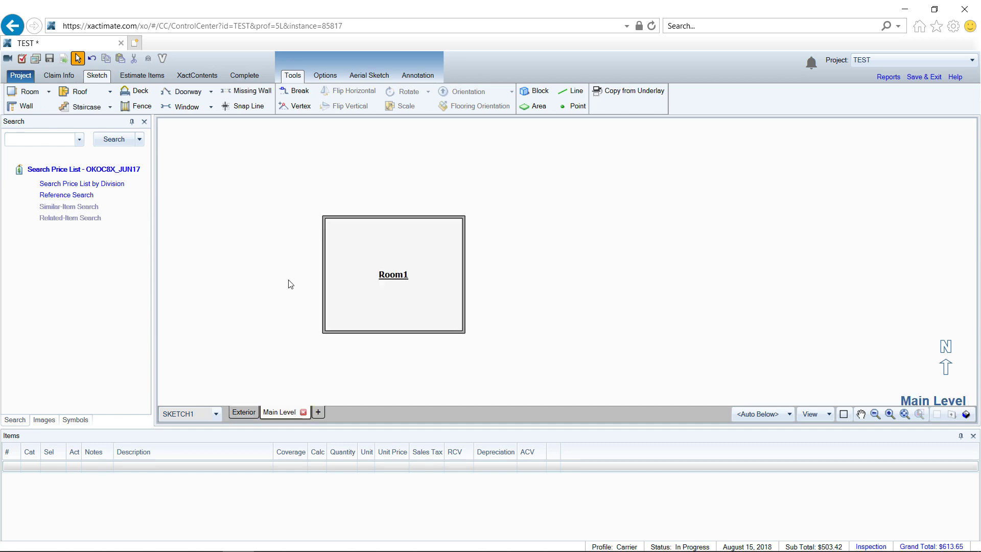
pyautogui.doubleClick(323, 276)
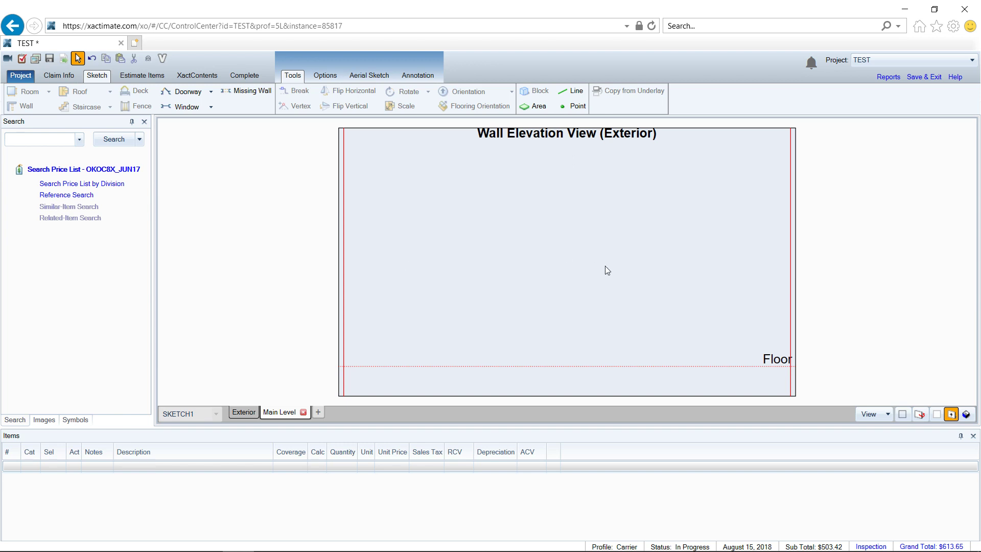
pyautogui.click(319, 281)
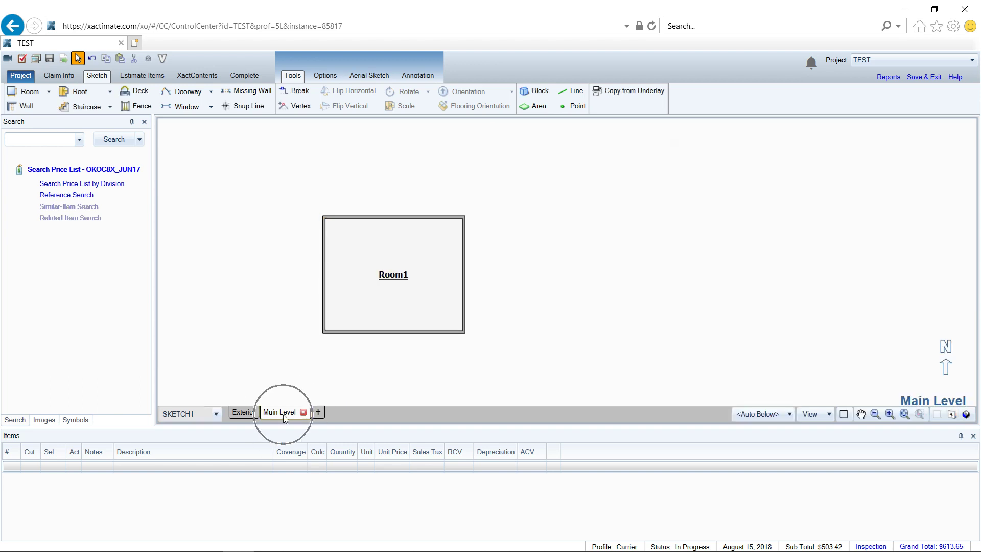
pyautogui.click(376, 303)
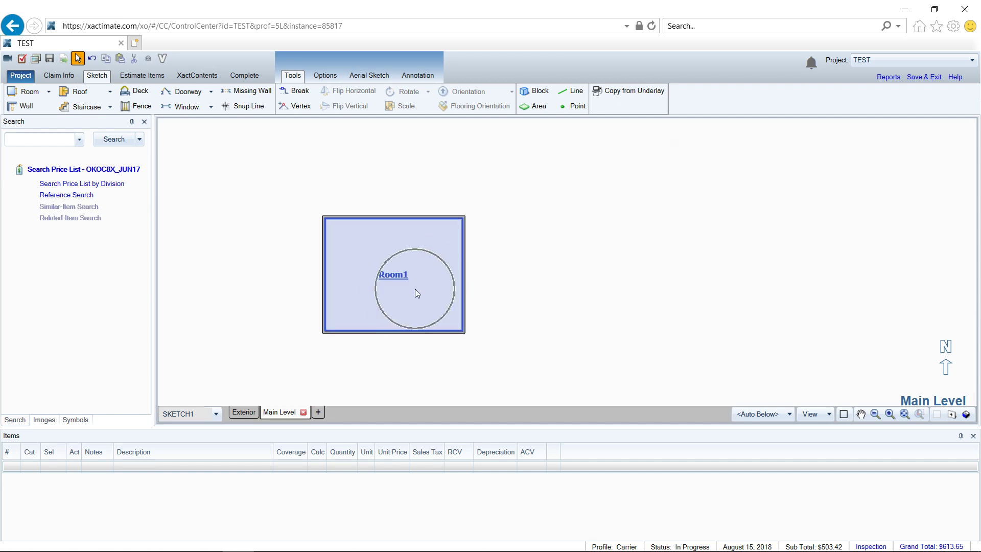
pyautogui.click(286, 294)
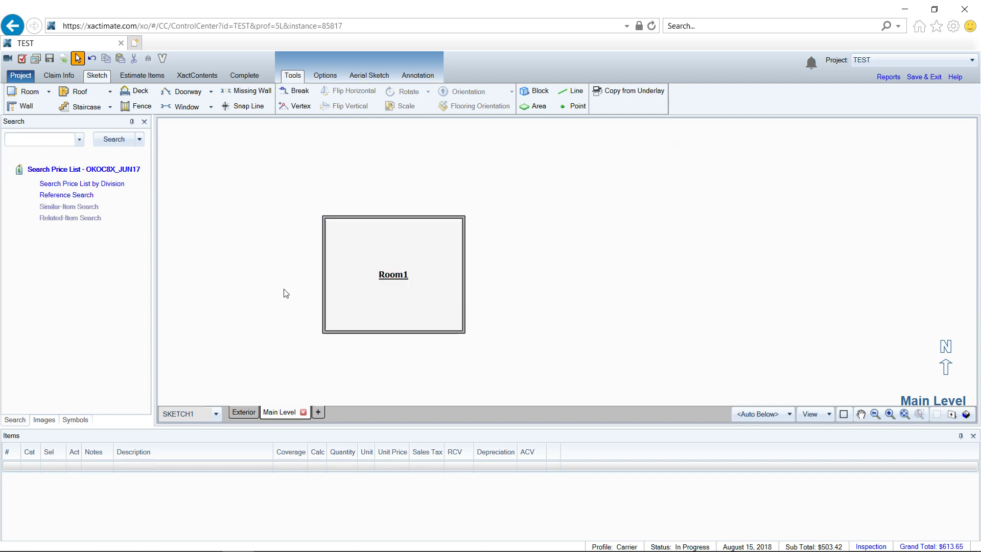
pyautogui.doubleClick(325, 293)
pyautogui.click(248, 410)
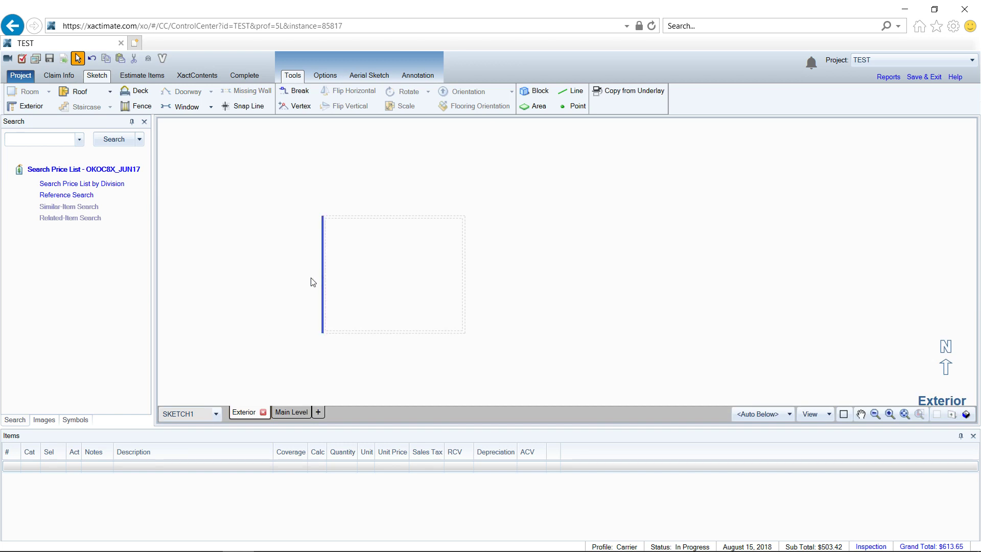
pyautogui.doubleClick(326, 286)
pyautogui.moveTo(325, 282)
pyautogui.mouseDown()
pyautogui.moveTo(307, 327)
pyautogui.moveTo(286, 306)
pyautogui.moveTo(245, 295)
pyautogui.moveTo(315, 293)
pyautogui.mouseUp()
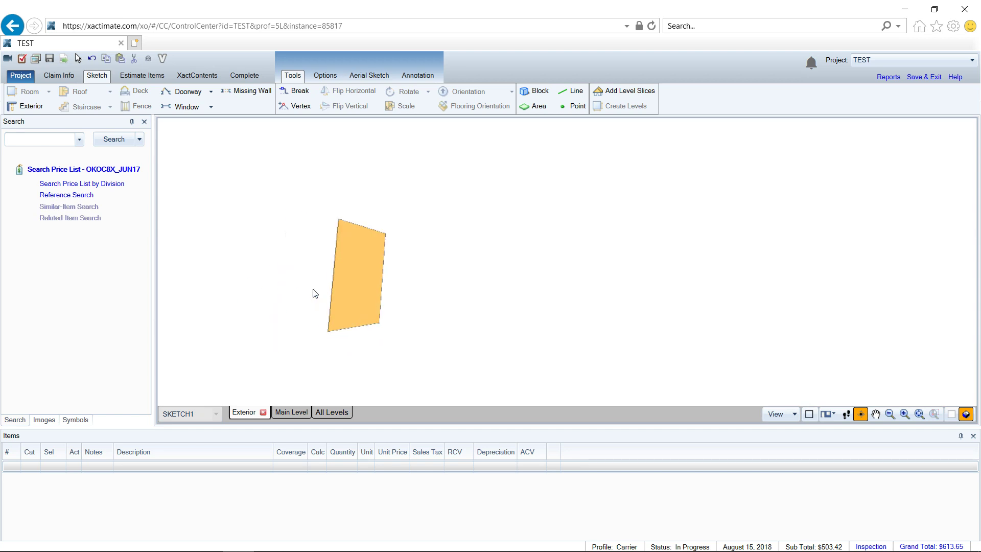
pyautogui.doubleClick(343, 295)
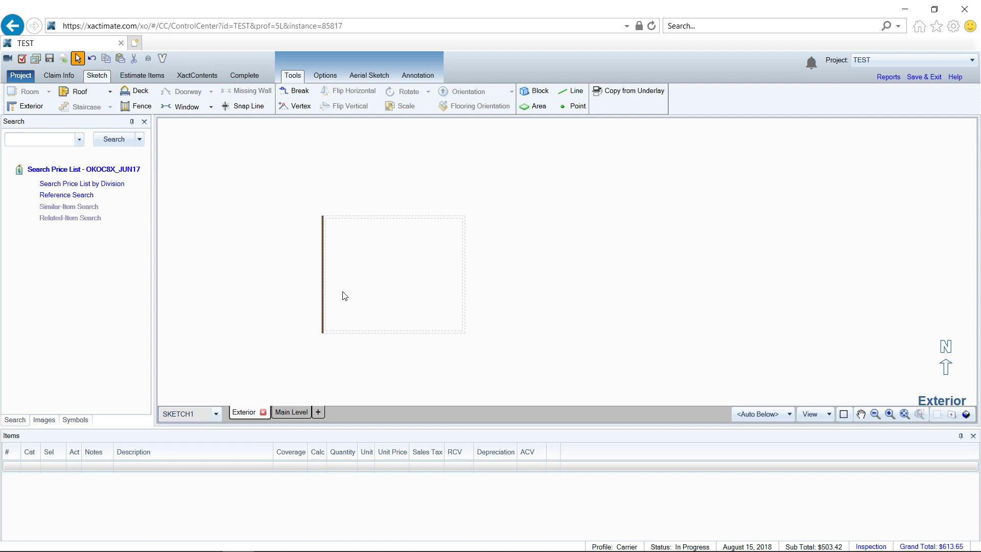
pyautogui.click(293, 411)
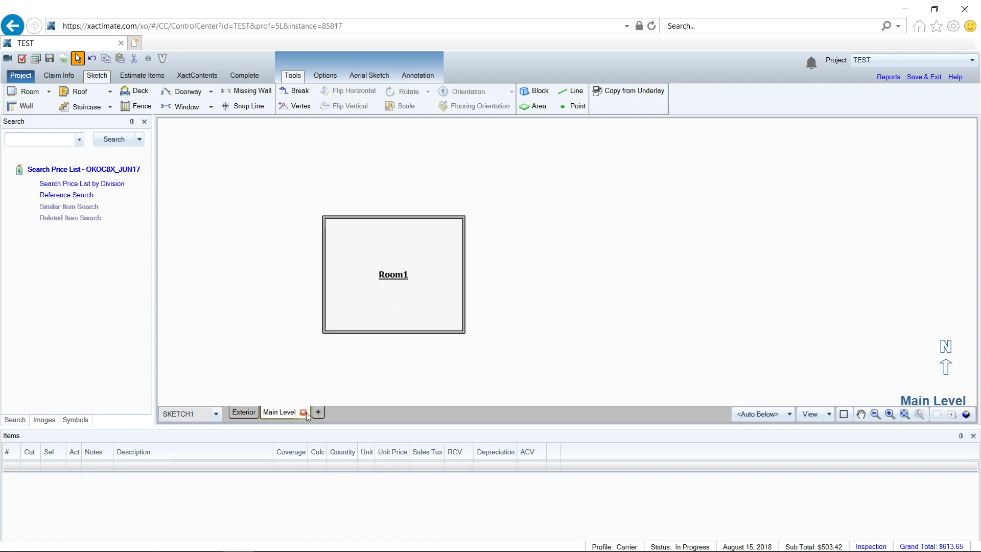
pyautogui.click(240, 412)
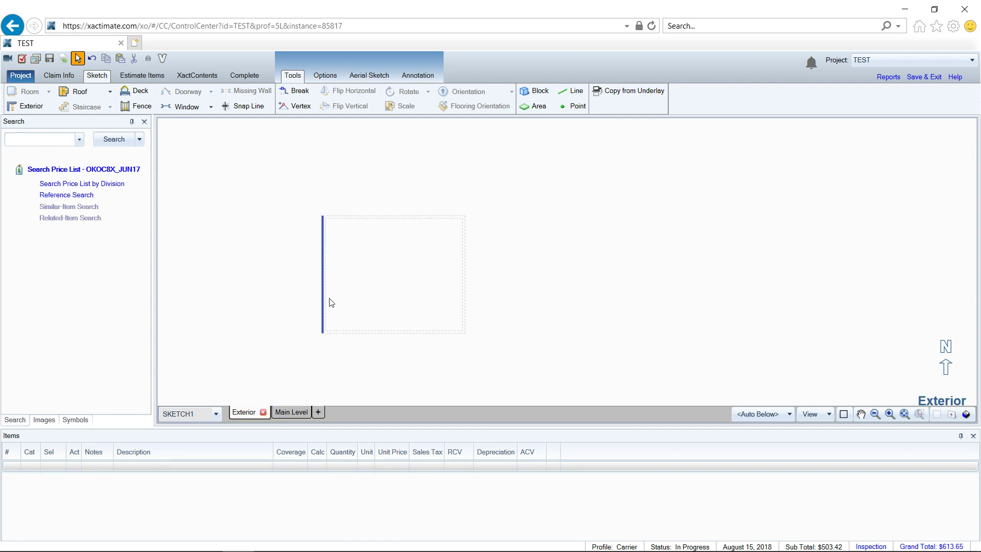
# Step: Draw a three-sided fence along Room1's west, south and east sides, leaving the north open
pyautogui.click(142, 107)
pyautogui.click(265, 220)
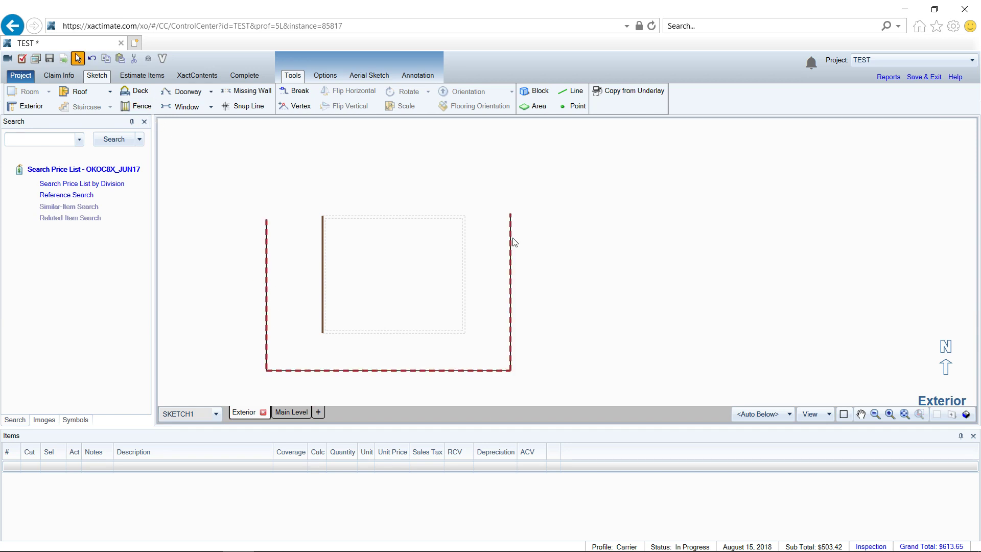
pyautogui.click(290, 412)
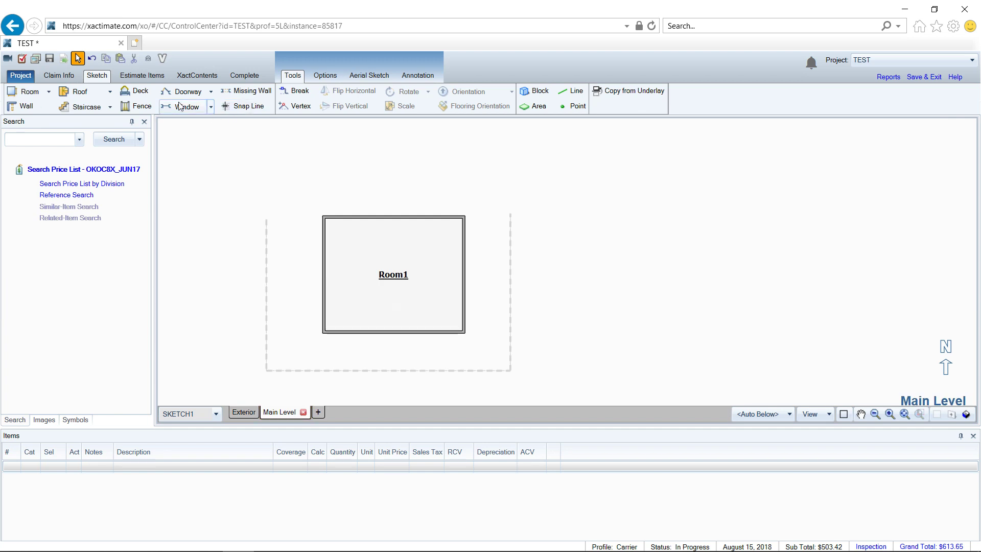
pyautogui.click(136, 106)
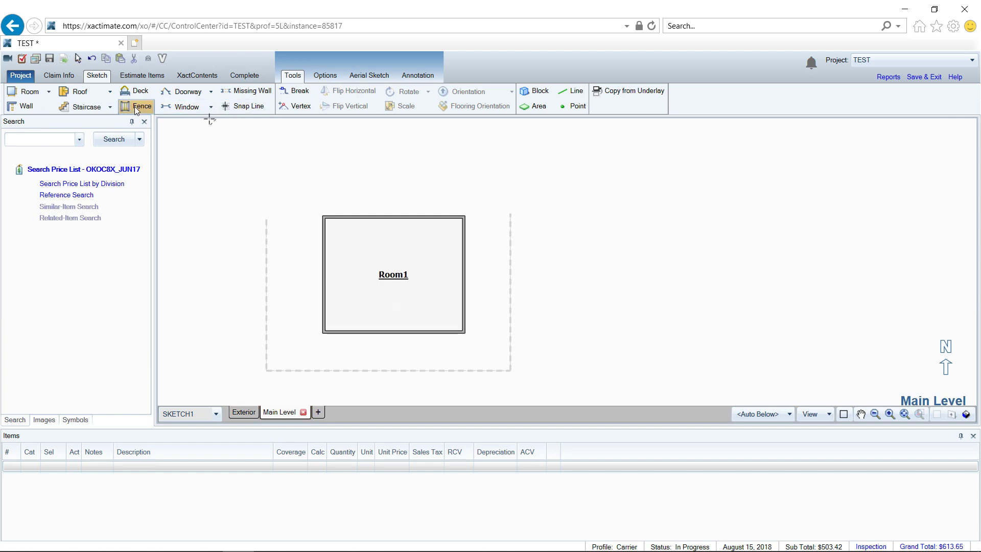
pyautogui.click(265, 223)
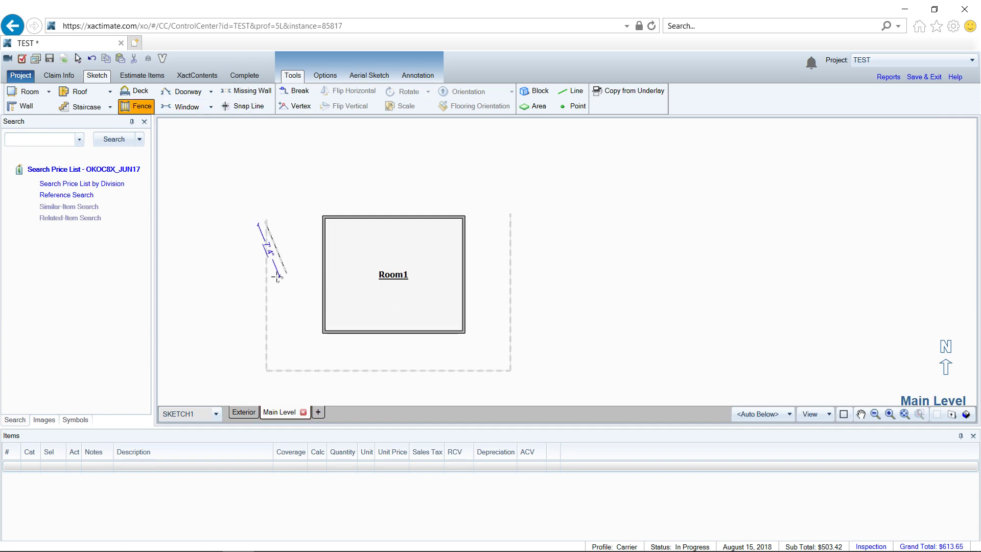
pyautogui.click(265, 370)
pyautogui.click(514, 370)
pyautogui.click(515, 217)
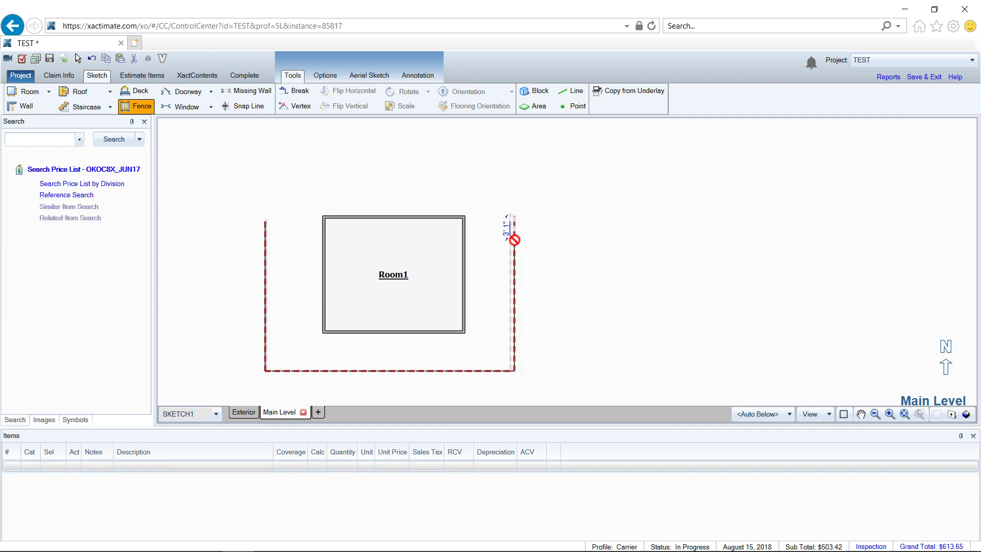
pyautogui.press('Escape')
# Step: Check the fence and Room1 in 3-D on both levels, then return to the Exterior plan
pyautogui.click(231, 411)
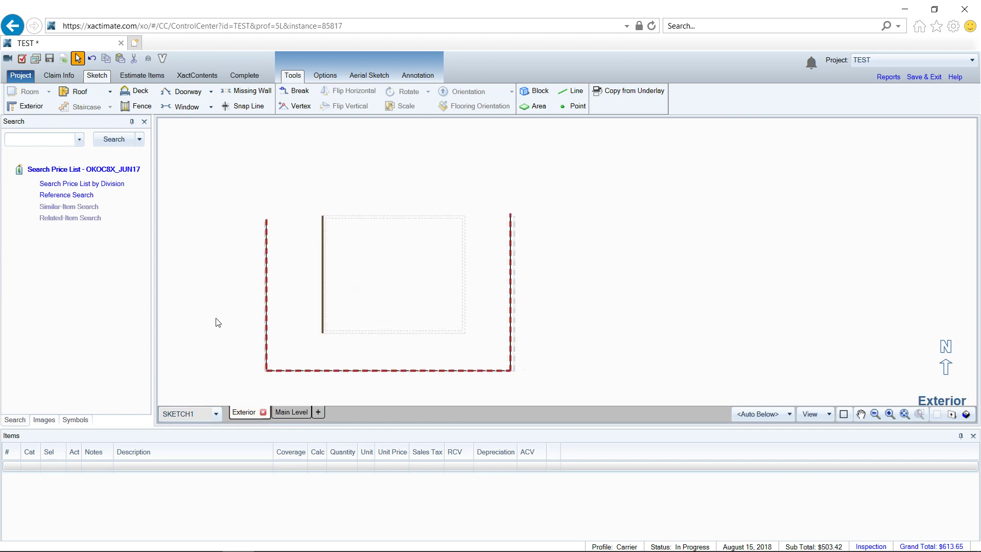
pyautogui.moveTo(216, 319); pyautogui.dragTo(441, 224)
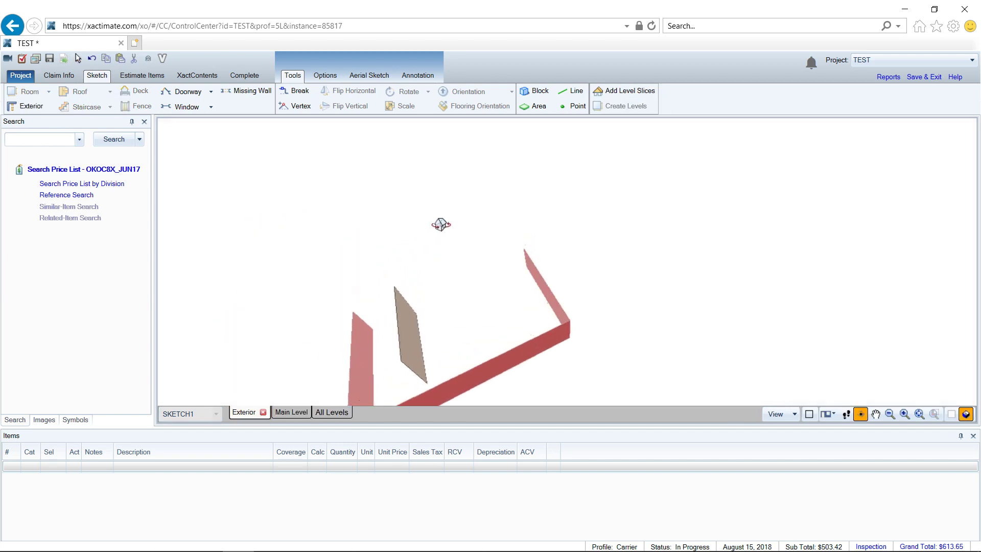
pyautogui.click(288, 413)
pyautogui.moveTo(347, 366); pyautogui.dragTo(377, 307)
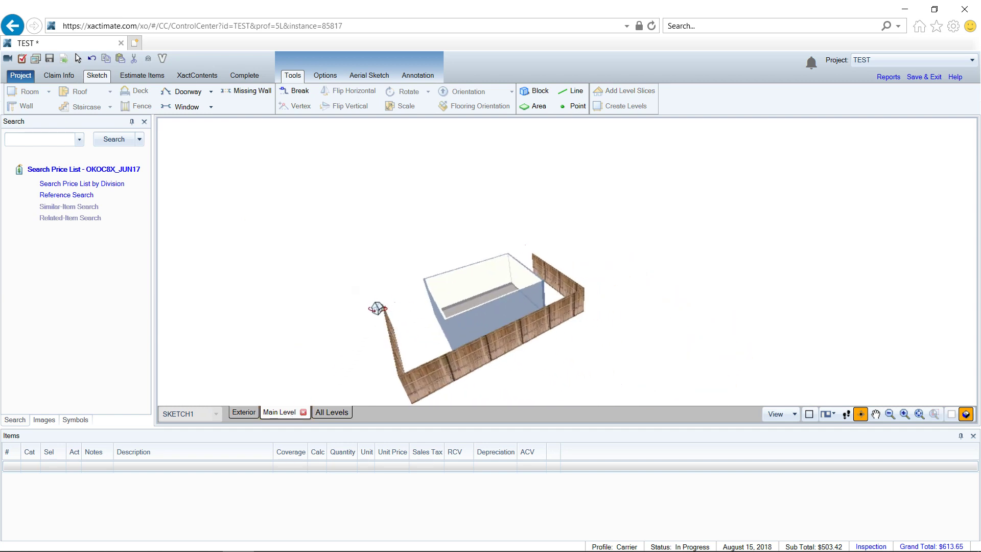
pyautogui.press('Escape')
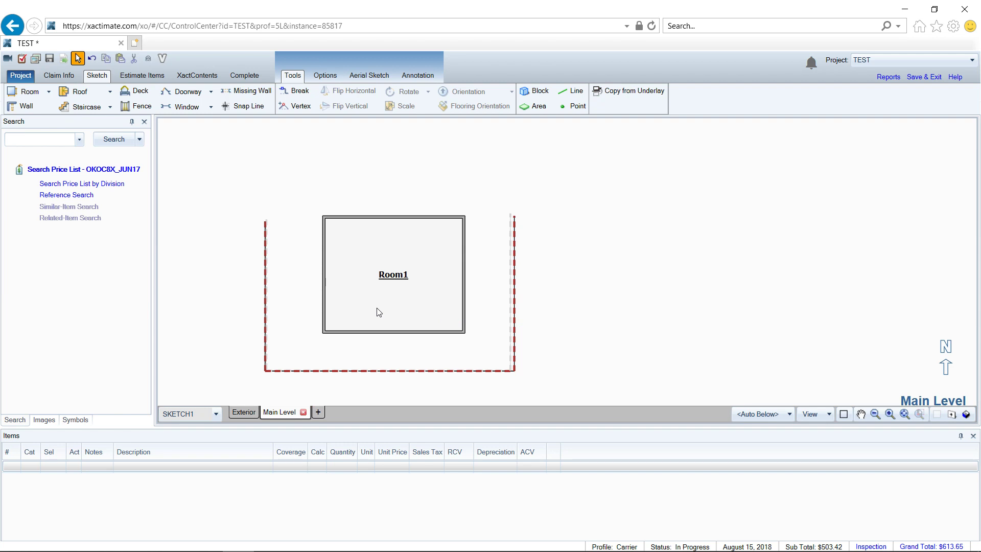
pyautogui.click(243, 412)
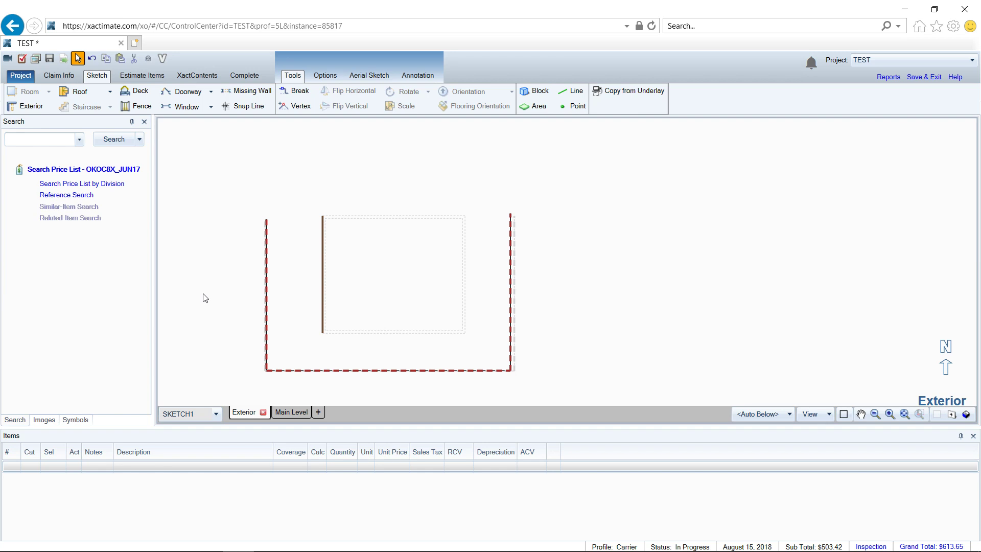
# Step: Place a doorway on the exterior wall beside Room1 from the 3-D view
pyautogui.click(322, 255)
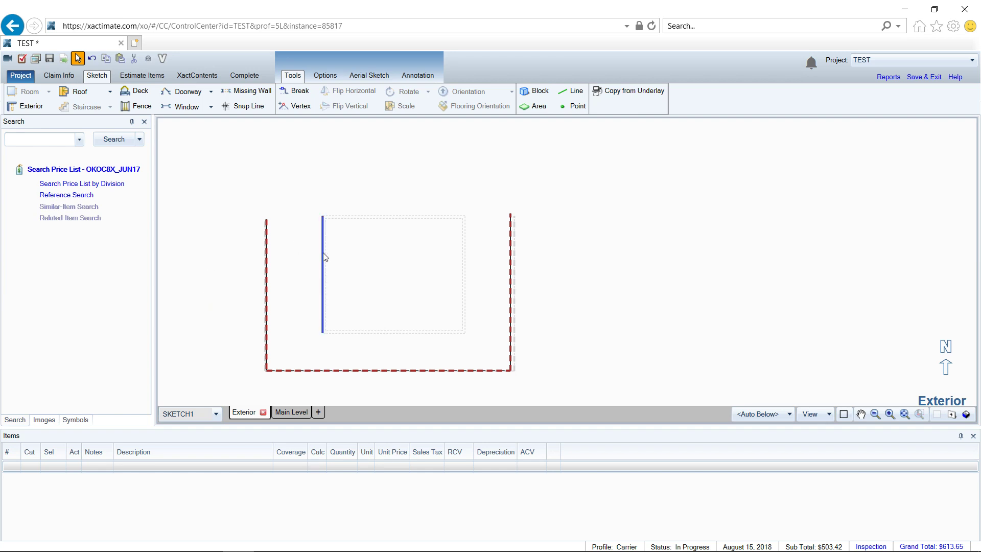
pyautogui.click(186, 92)
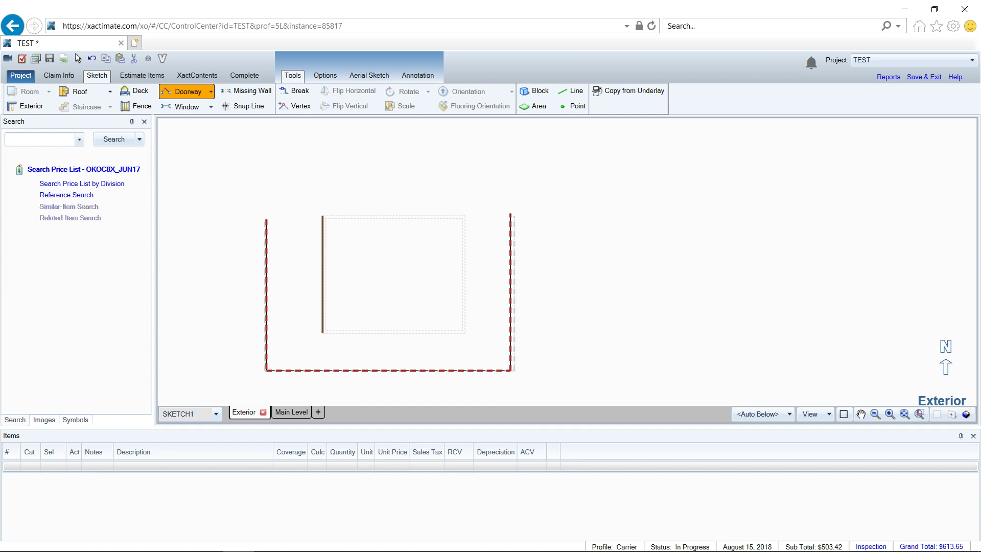
pyautogui.press('Escape')
pyautogui.click(323, 282)
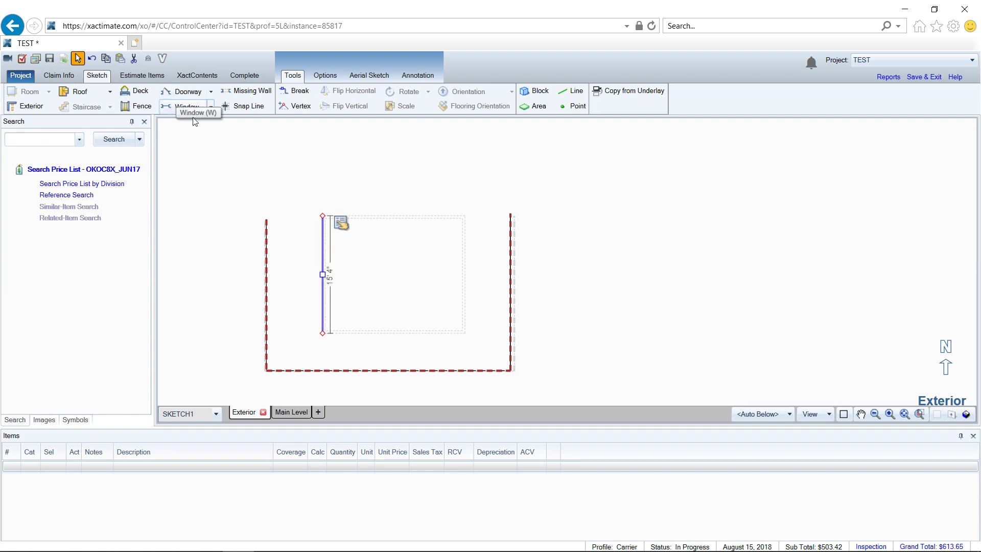
pyautogui.click(179, 95)
pyautogui.press('F3')
pyautogui.moveTo(317, 270); pyautogui.dragTo(390, 219)
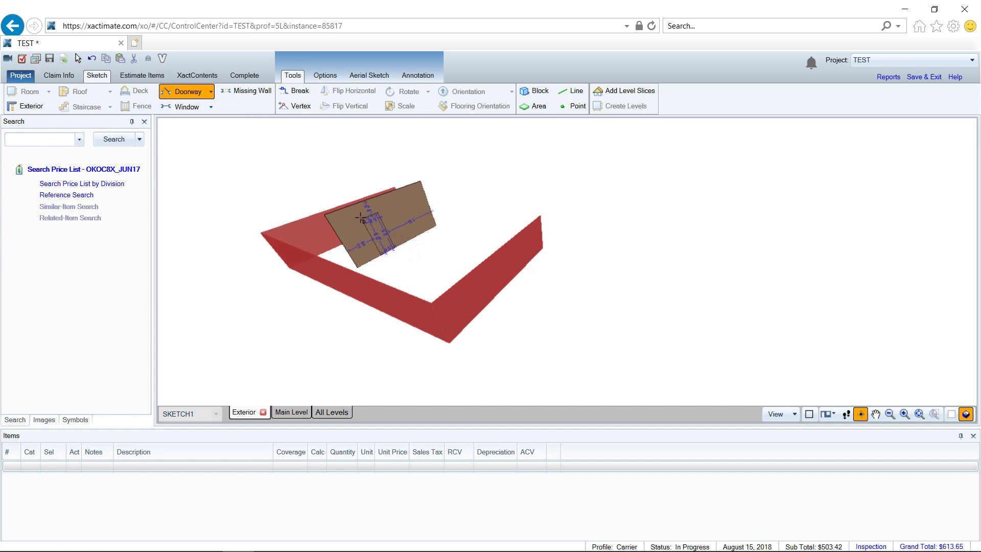
pyautogui.click(386, 230)
# Step: Add a window to the same exterior wall and return to the 2-D plan
pyautogui.click(187, 107)
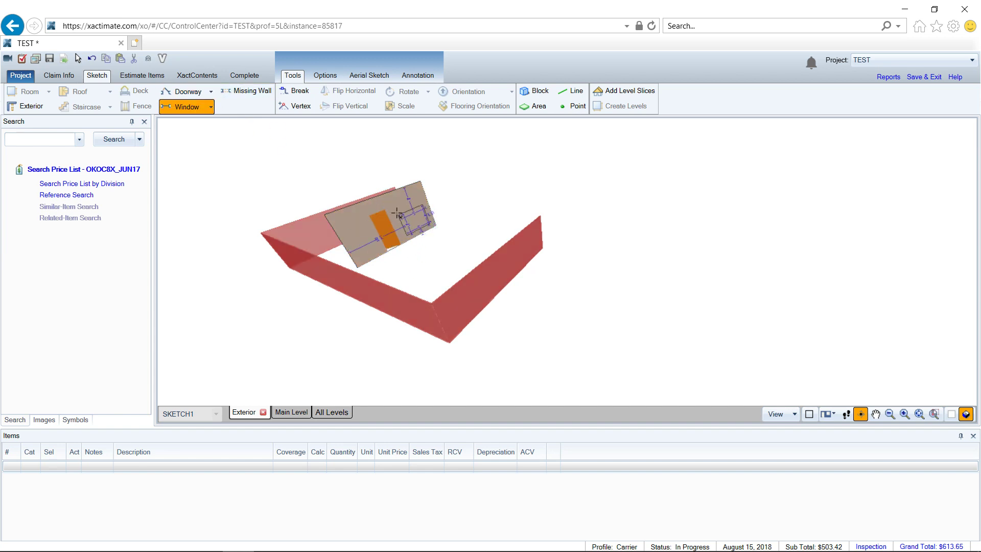
pyautogui.click(398, 212)
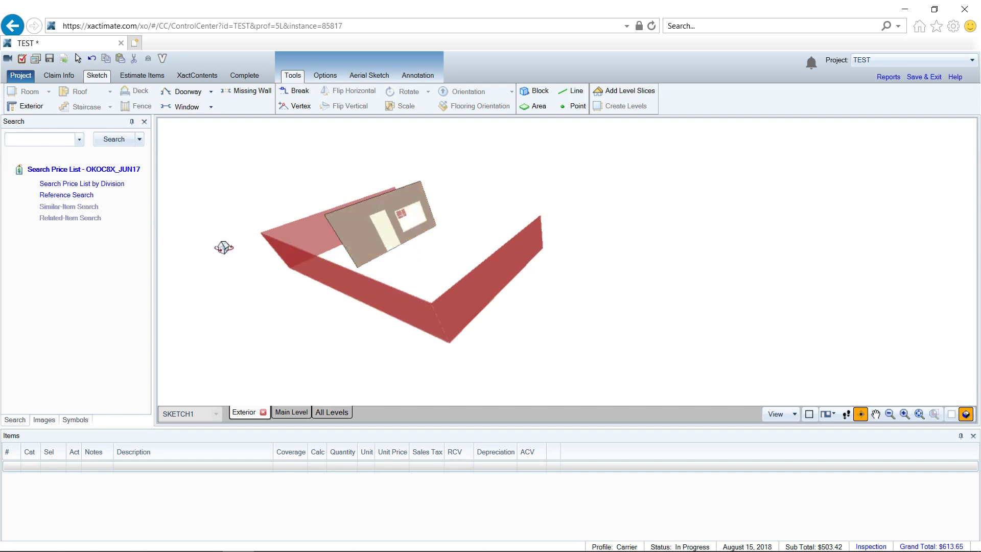
pyautogui.press('Escape')
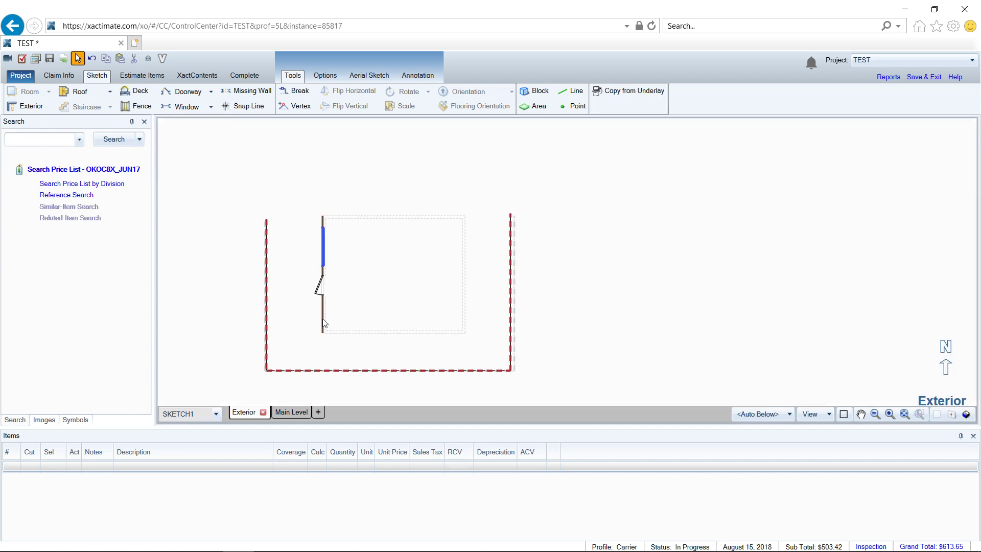
pyautogui.click(292, 412)
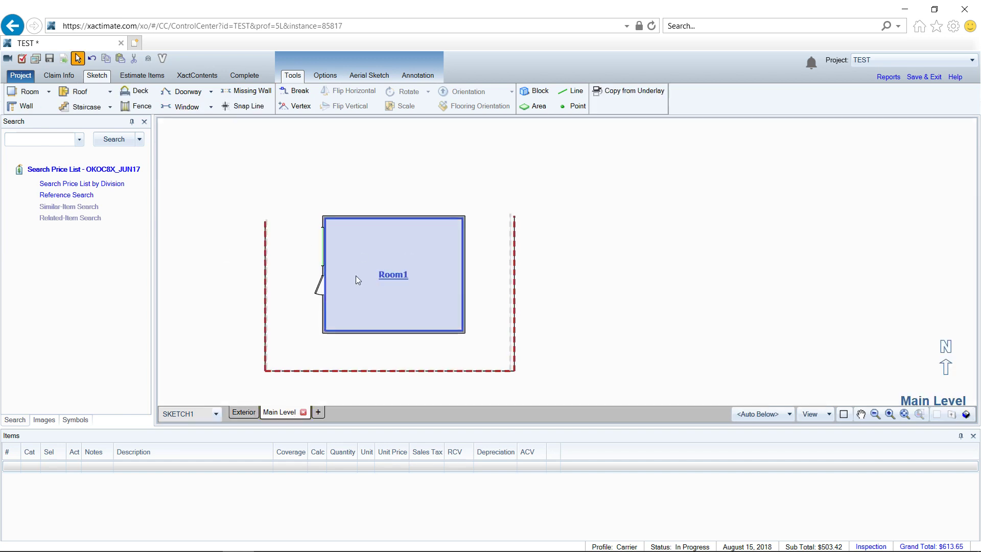
pyautogui.click(246, 413)
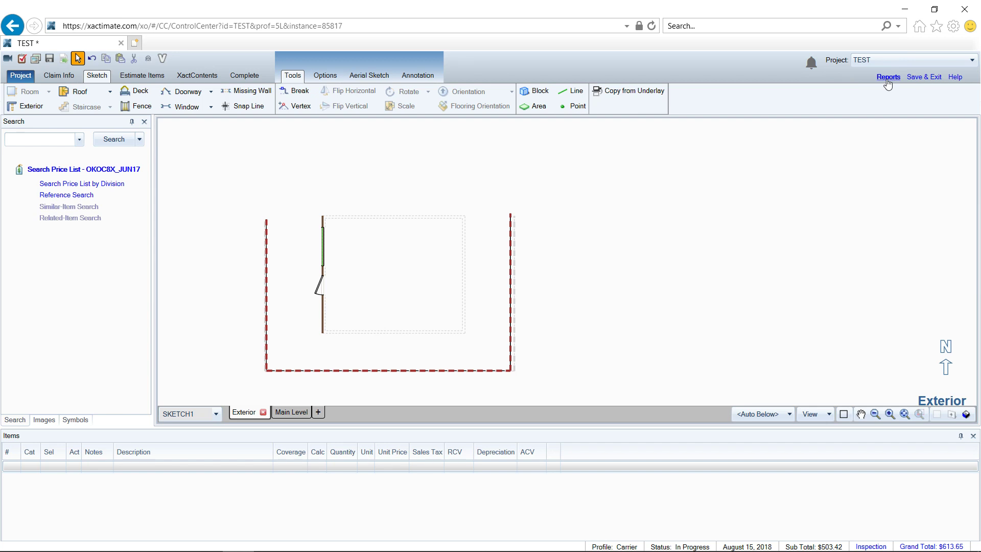
pyautogui.click(886, 78)
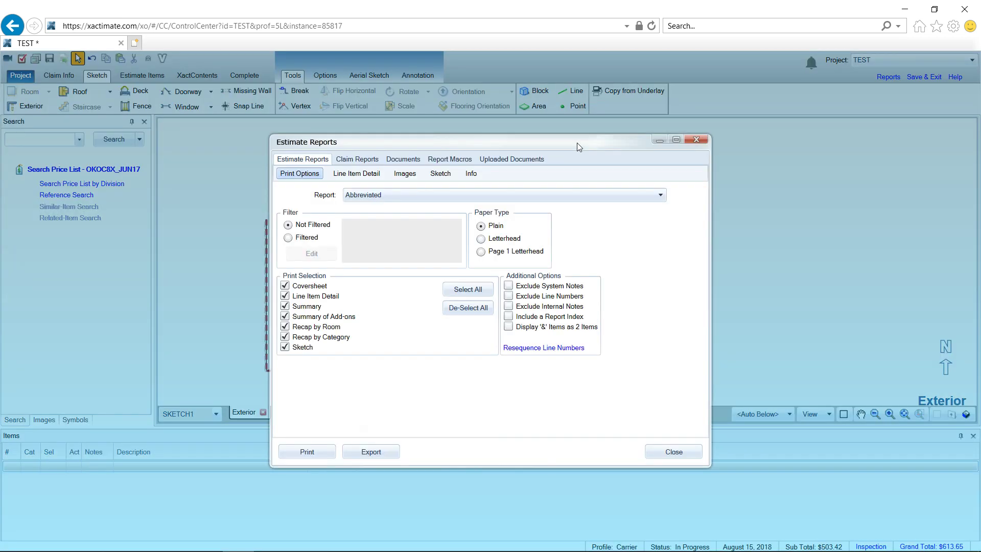
pyautogui.click(670, 451)
pyautogui.click(884, 81)
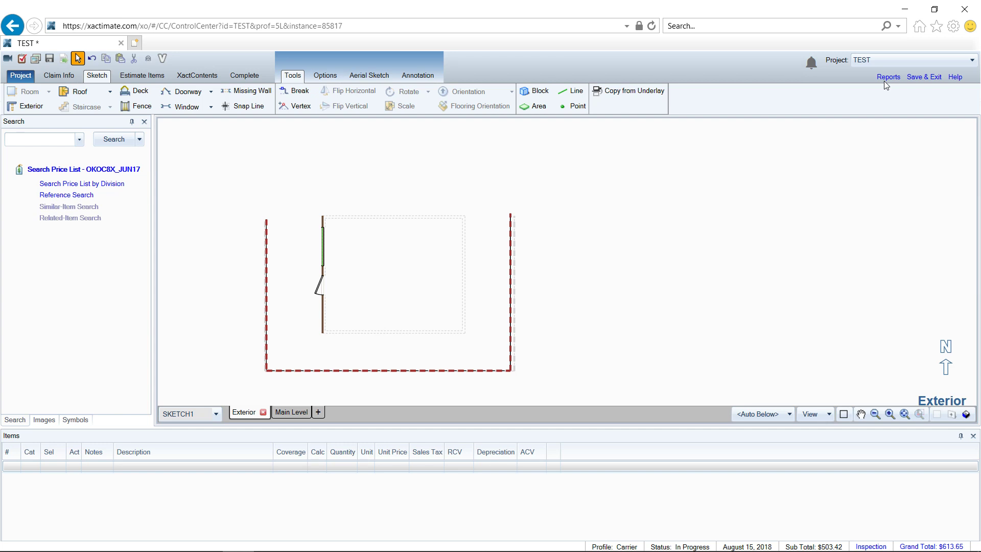
pyautogui.click(884, 83)
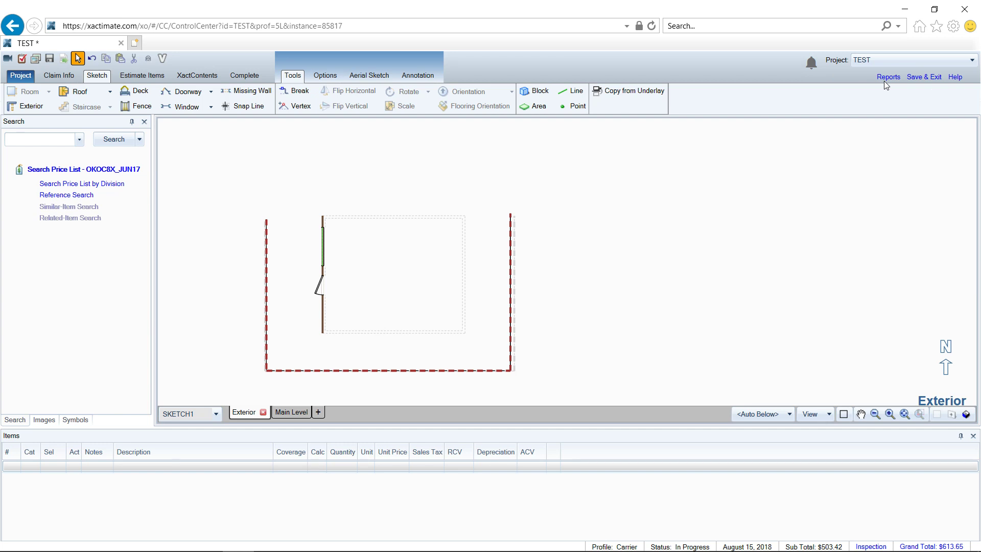